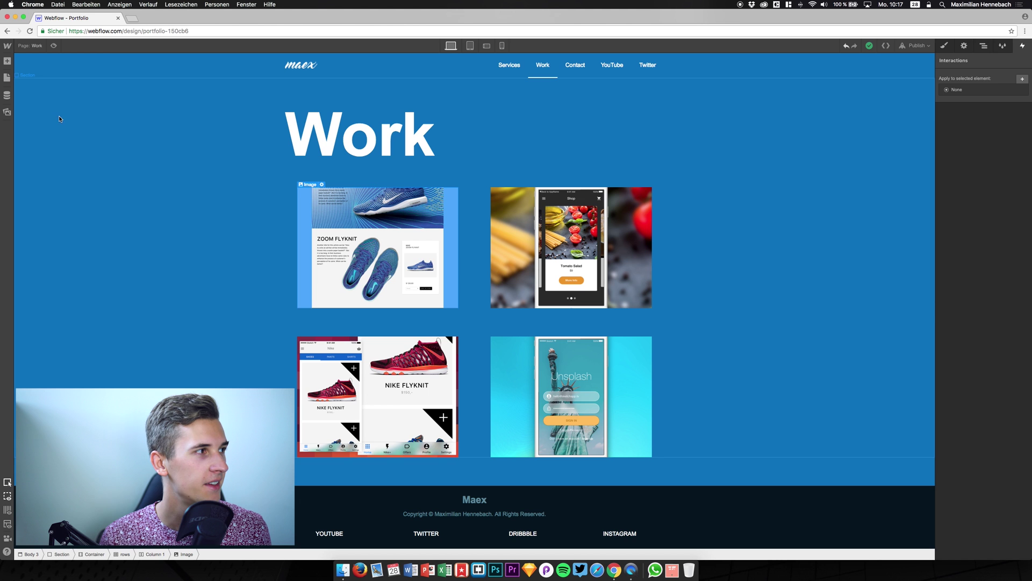
Step: Browse the Home and Work Item 1 pages, then return to the Work page
{"action": "left_click", "coordinate": [7, 77]}
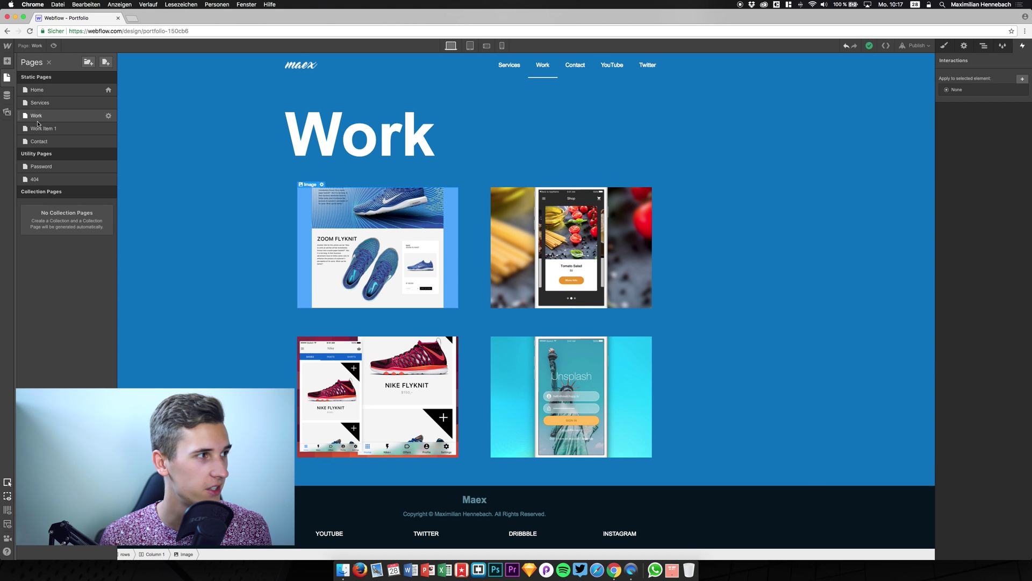
{"action": "left_click", "coordinate": [37, 90]}
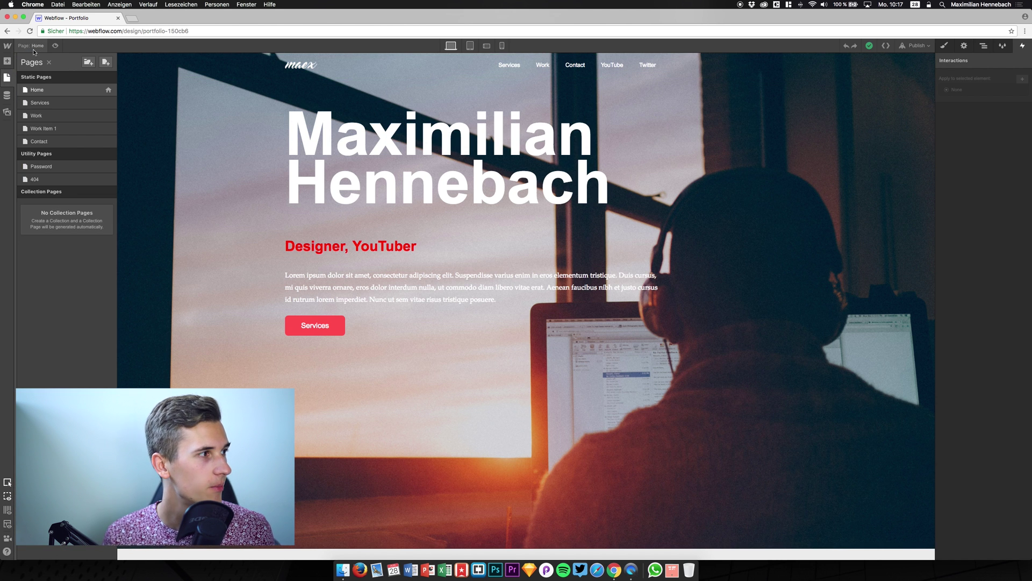
{"action": "mouse_move", "coordinate": [64, 115]}
{"action": "left_click", "coordinate": [40, 116]}
{"action": "left_click", "coordinate": [30, 50]}
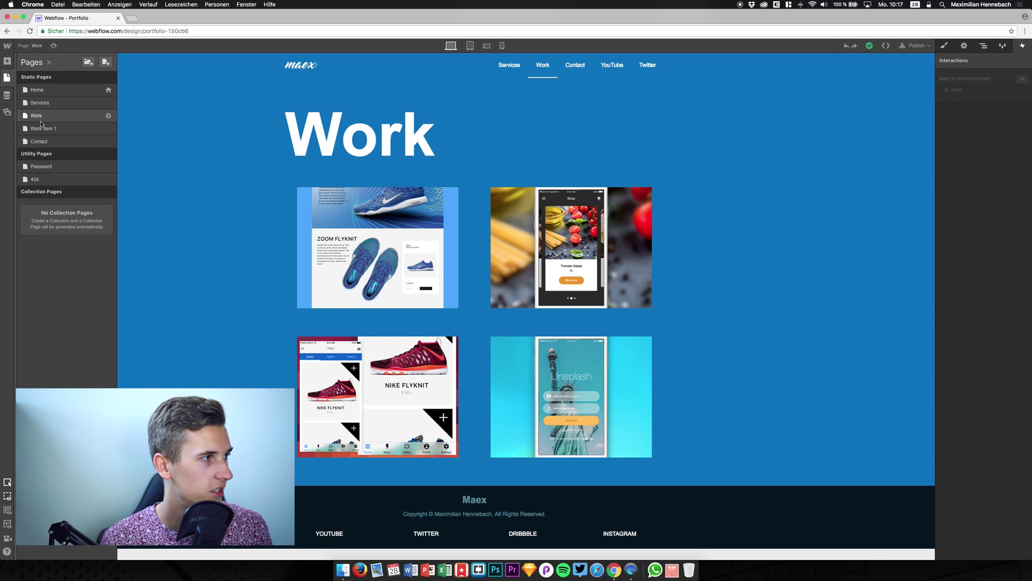
{"action": "left_click", "coordinate": [33, 127]}
{"action": "left_click", "coordinate": [32, 45]}
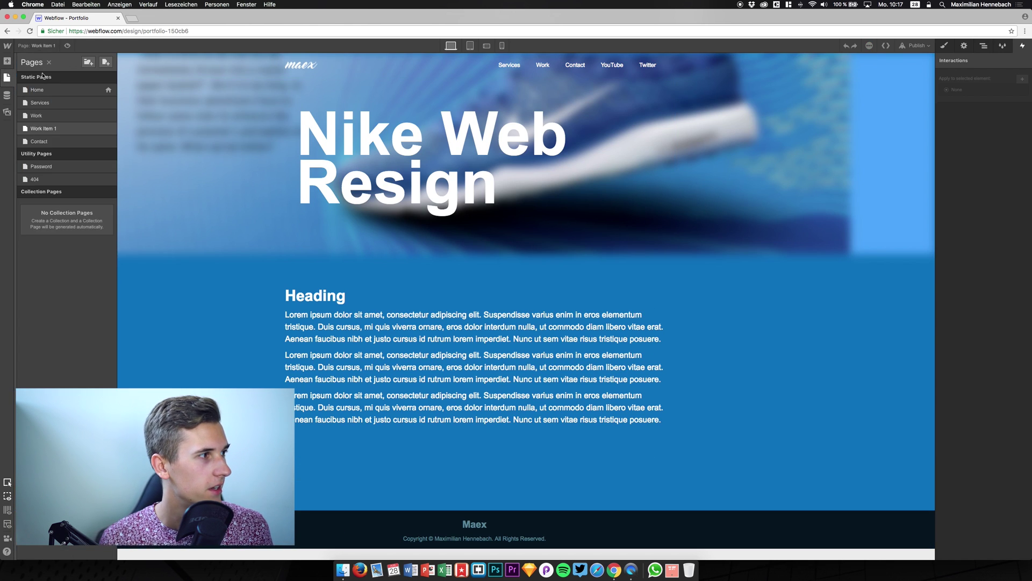
{"action": "left_click", "coordinate": [53, 115]}
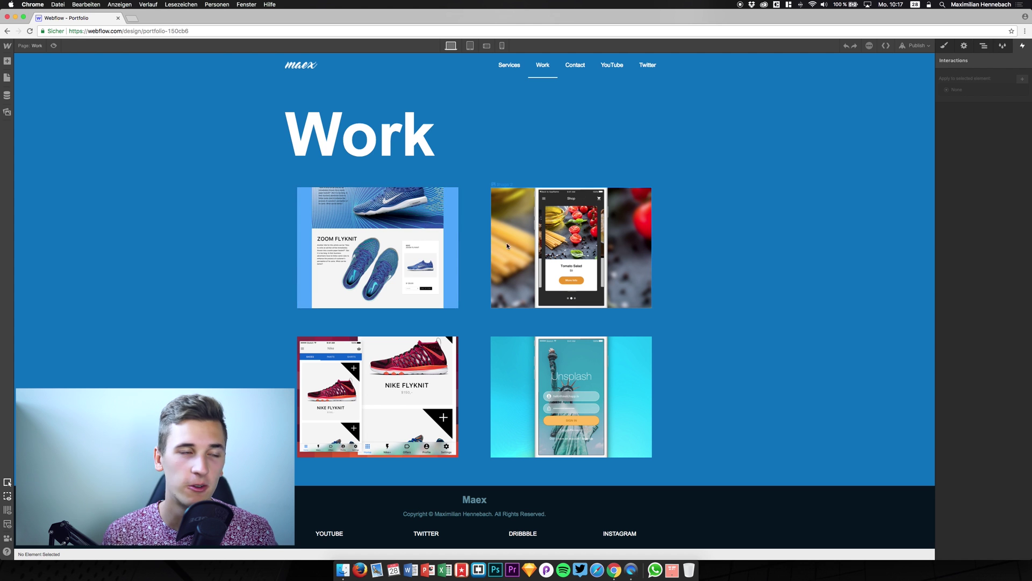
Step: Select the Zoom Flyknit project image and briefly preview the page
{"action": "left_click", "coordinate": [417, 277]}
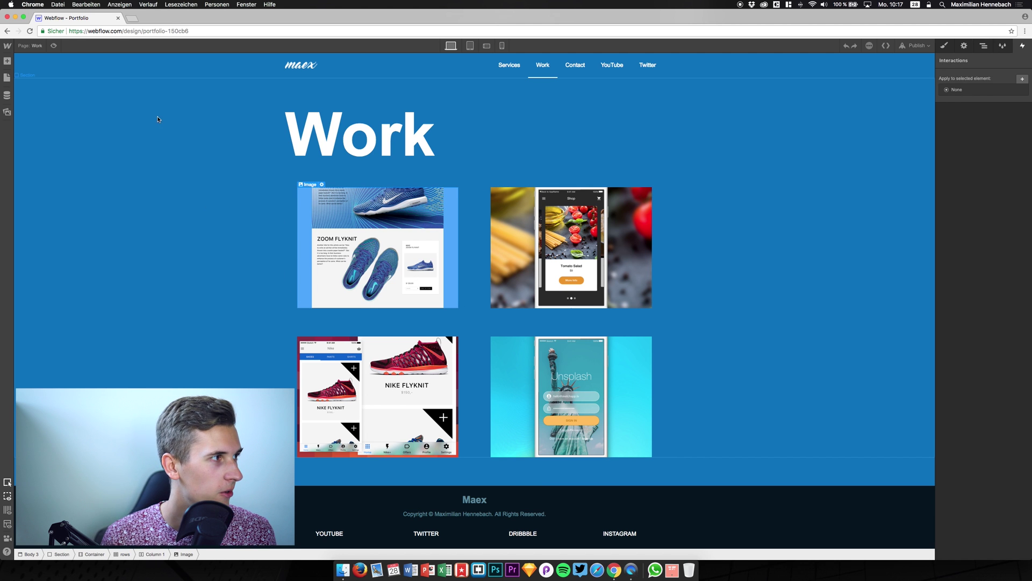
{"action": "left_click", "coordinate": [47, 50]}
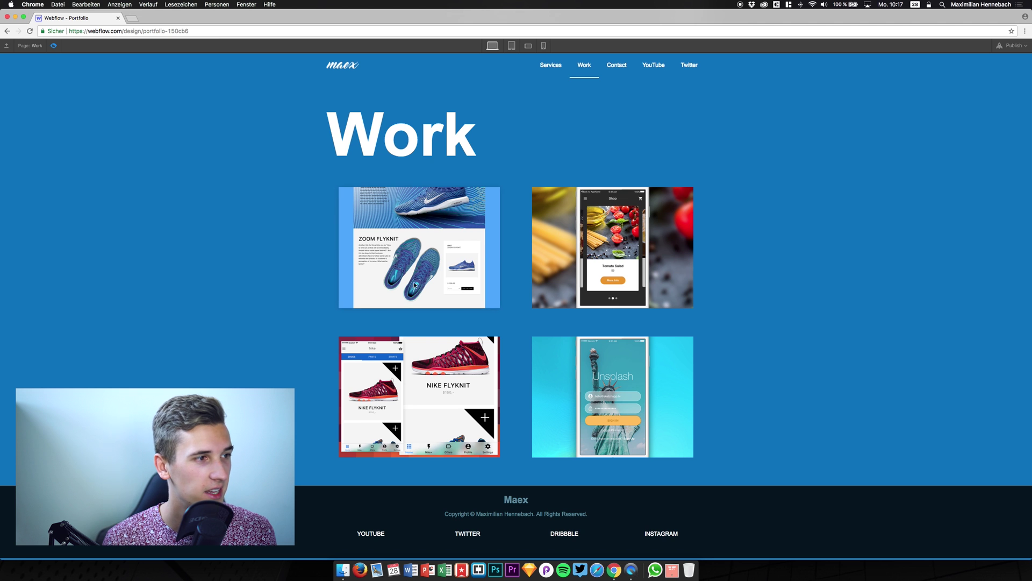
{"action": "key", "text": "Escape"}
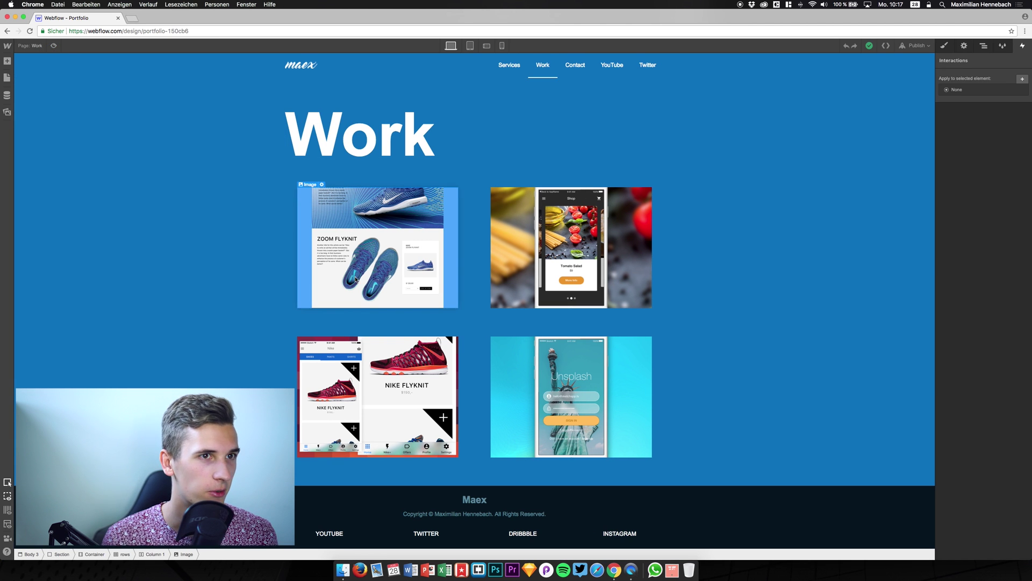
Step: Style the image's Hover state and check its Outer Glow box shadow
{"action": "left_click", "coordinate": [945, 46]}
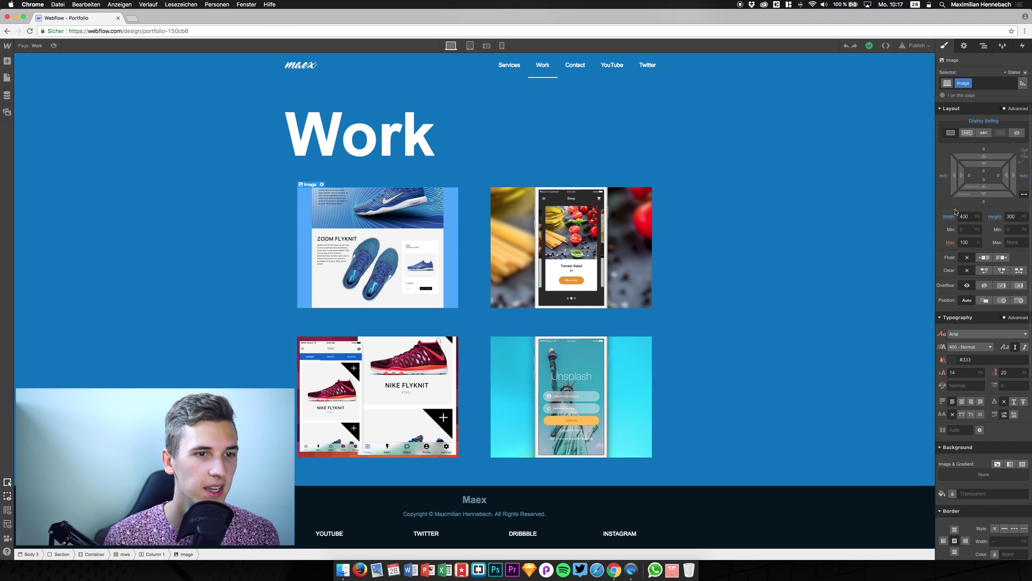
{"action": "scroll", "coordinate": [963, 228], "scroll_direction": "down", "scroll_amount": 3}
{"action": "scroll", "coordinate": [963, 229], "scroll_direction": "up", "scroll_amount": 2}
{"action": "scroll", "coordinate": [968, 322], "scroll_direction": "down", "scroll_amount": 5}
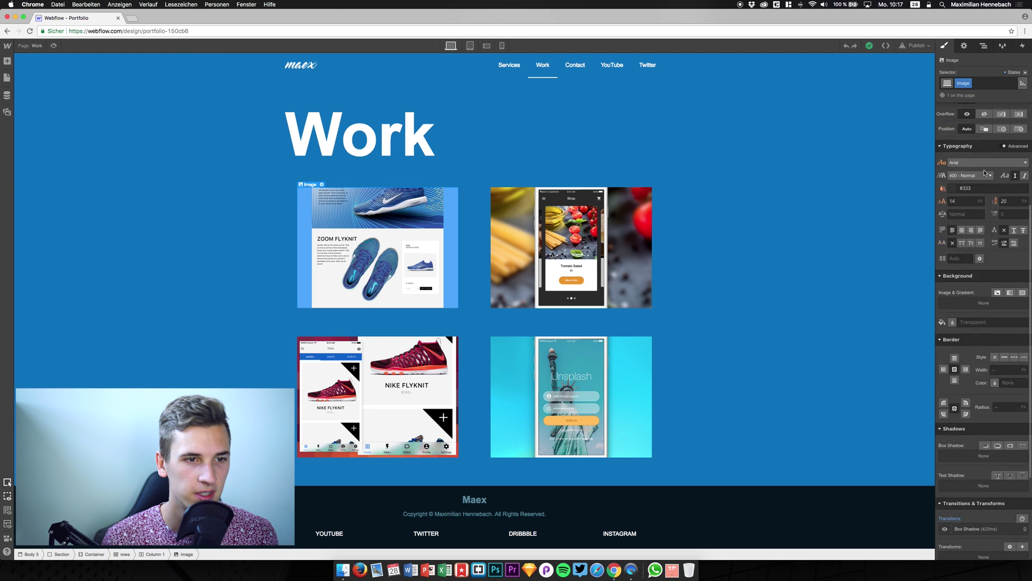
{"action": "scroll", "coordinate": [968, 350], "scroll_direction": "down", "scroll_amount": 5}
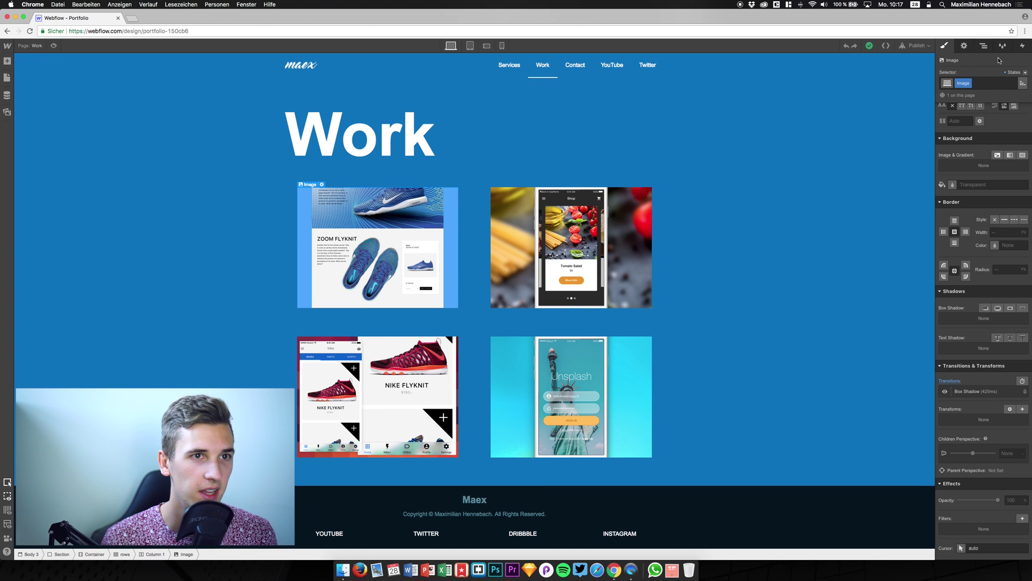
{"action": "left_click", "coordinate": [1028, 75]}
{"action": "left_click", "coordinate": [1012, 96]}
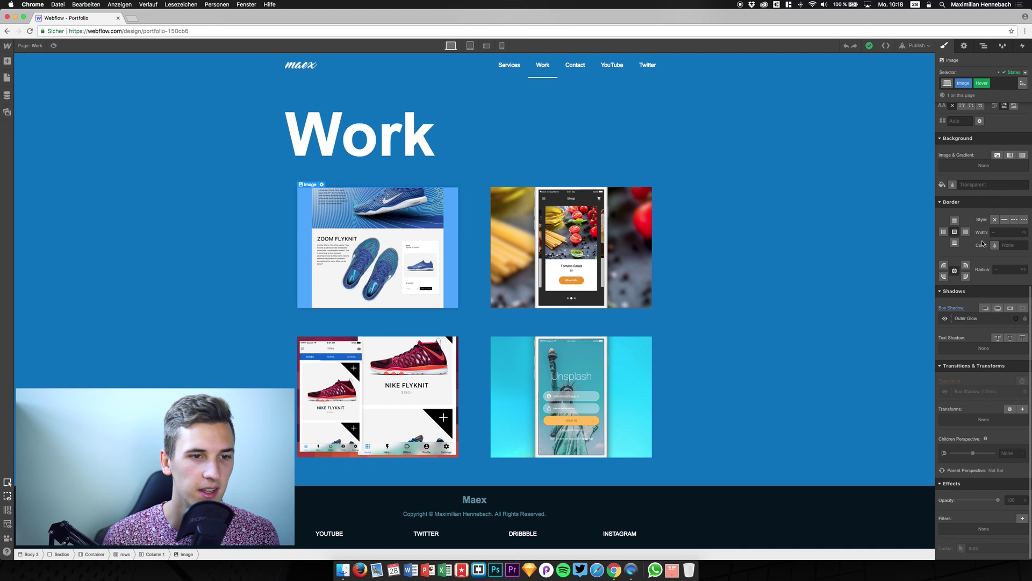
{"action": "scroll", "coordinate": [964, 289], "scroll_direction": "up", "scroll_amount": 1}
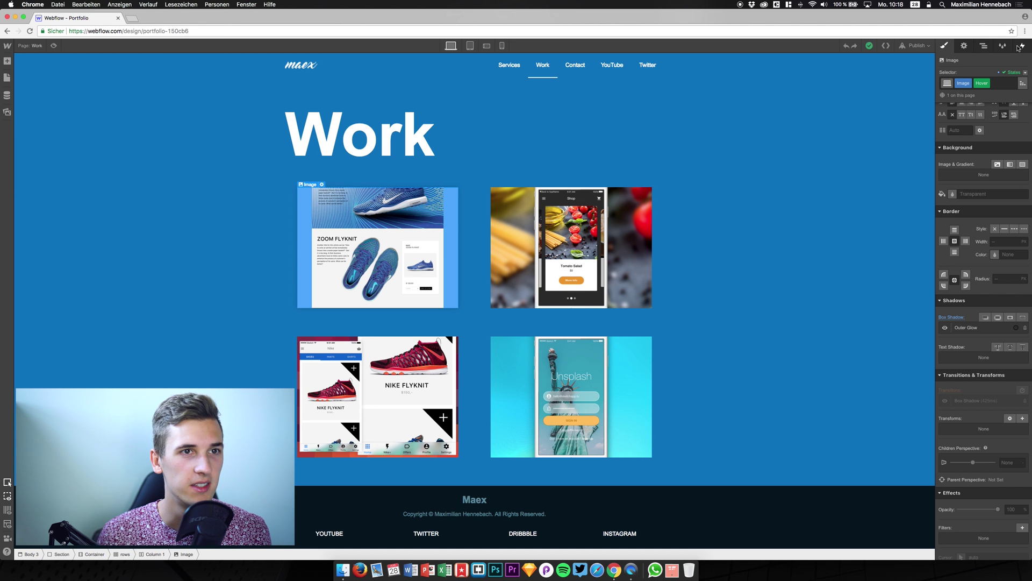
Step: Create a new interaction on the Zoom Flyknit image with a Hover trigger
{"action": "left_click", "coordinate": [1020, 46]}
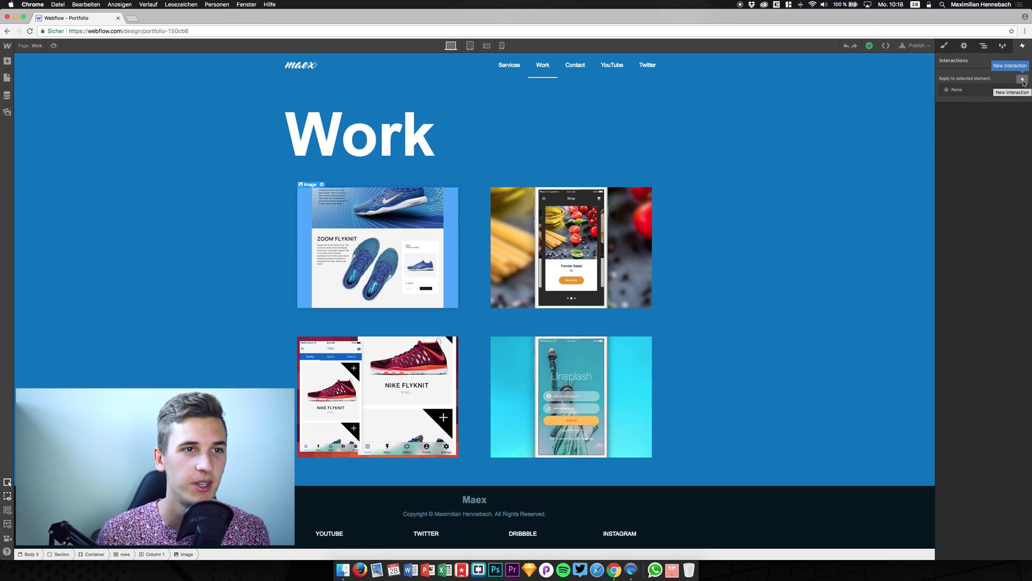
{"action": "left_click", "coordinate": [1023, 79]}
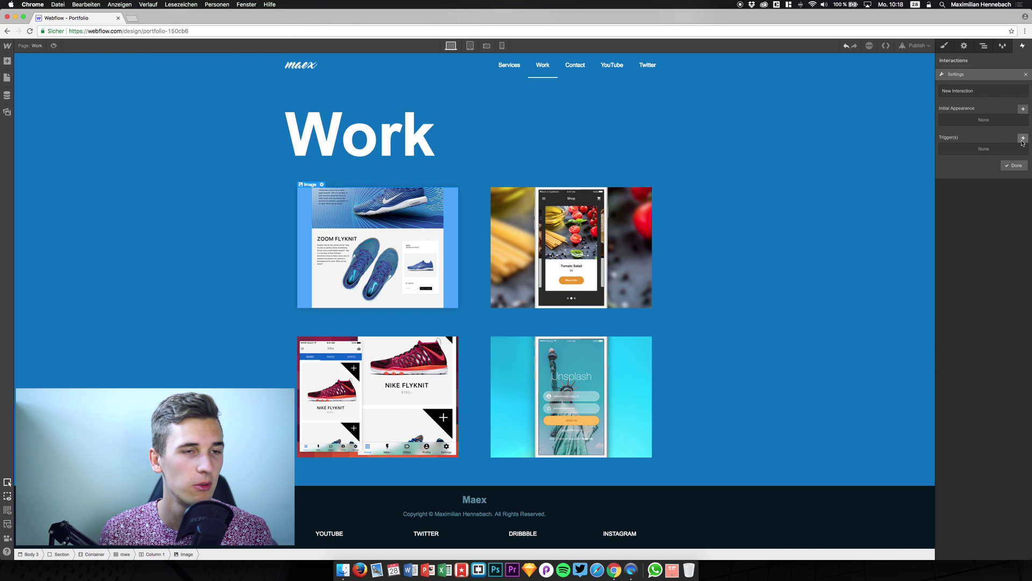
{"action": "left_click", "coordinate": [1023, 138]}
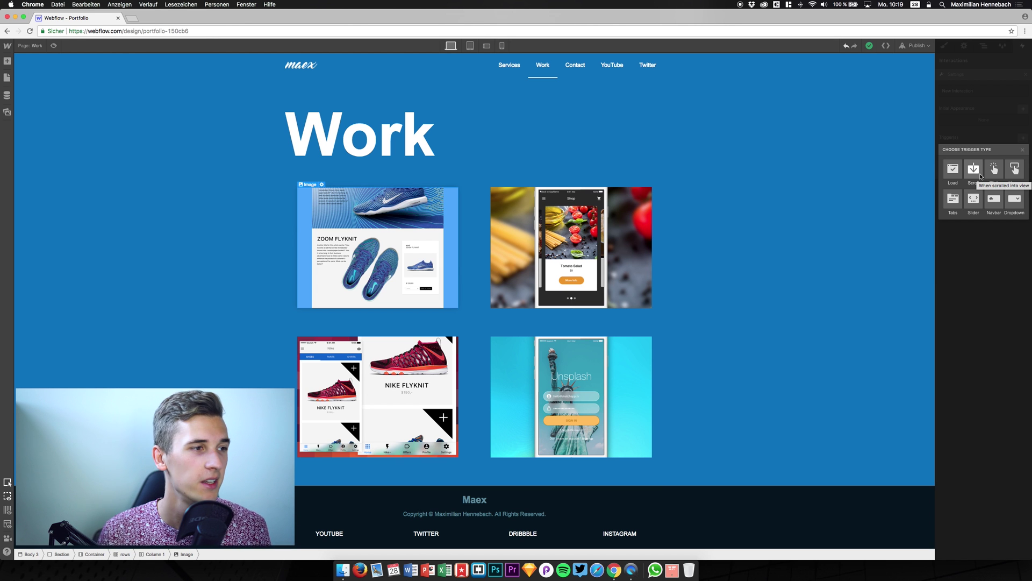
{"action": "left_click", "coordinate": [1014, 169]}
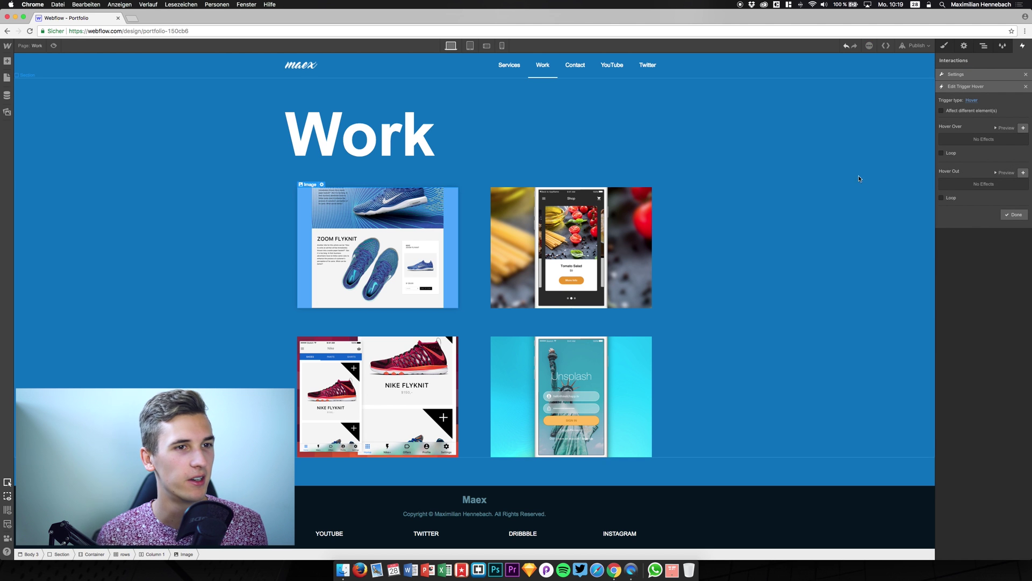
Step: Add a hover-over transform step scaling the image to 1.15
{"action": "left_click", "coordinate": [1023, 128]}
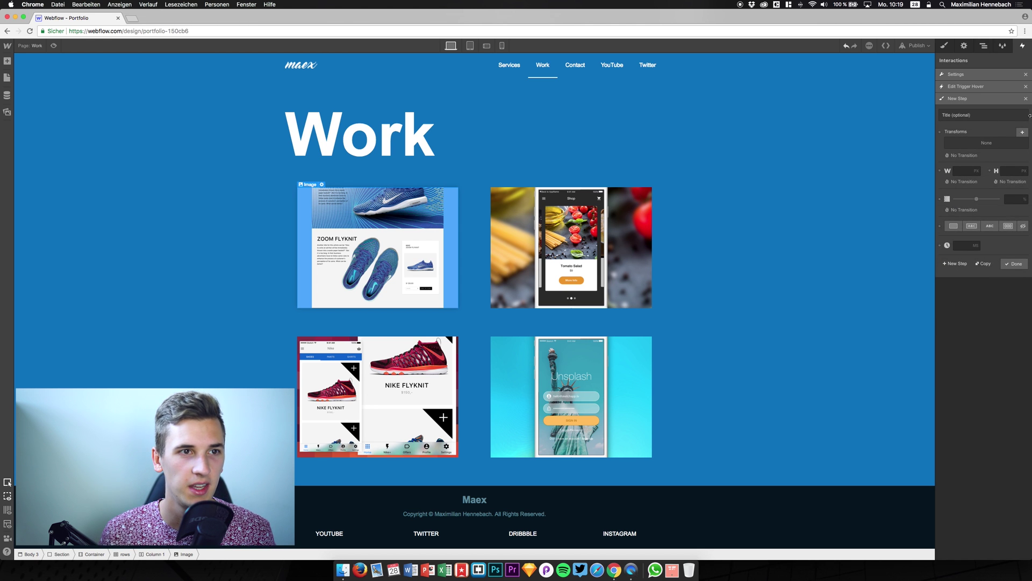
{"action": "left_click", "coordinate": [1023, 132]}
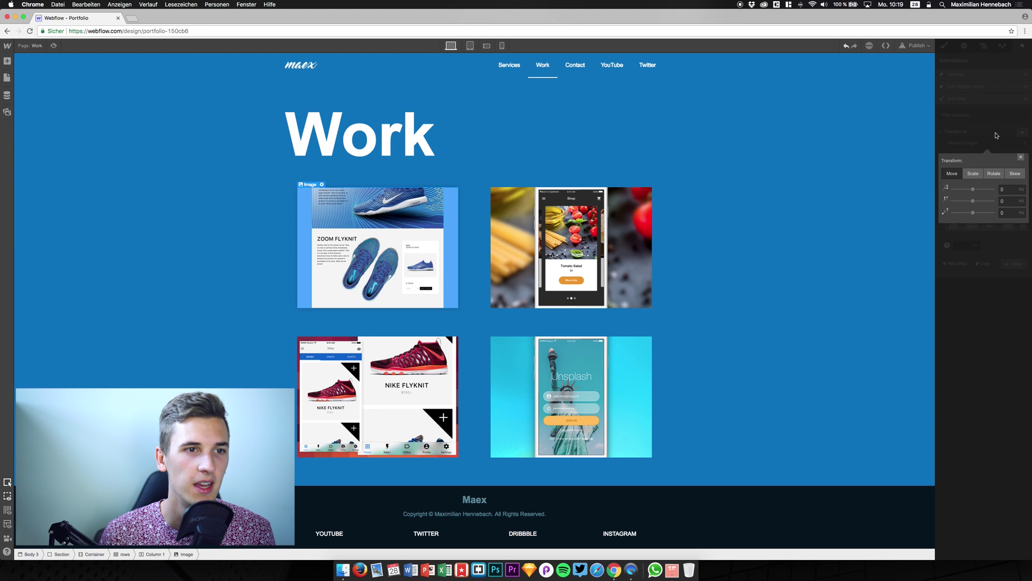
{"action": "left_click", "coordinate": [973, 173]}
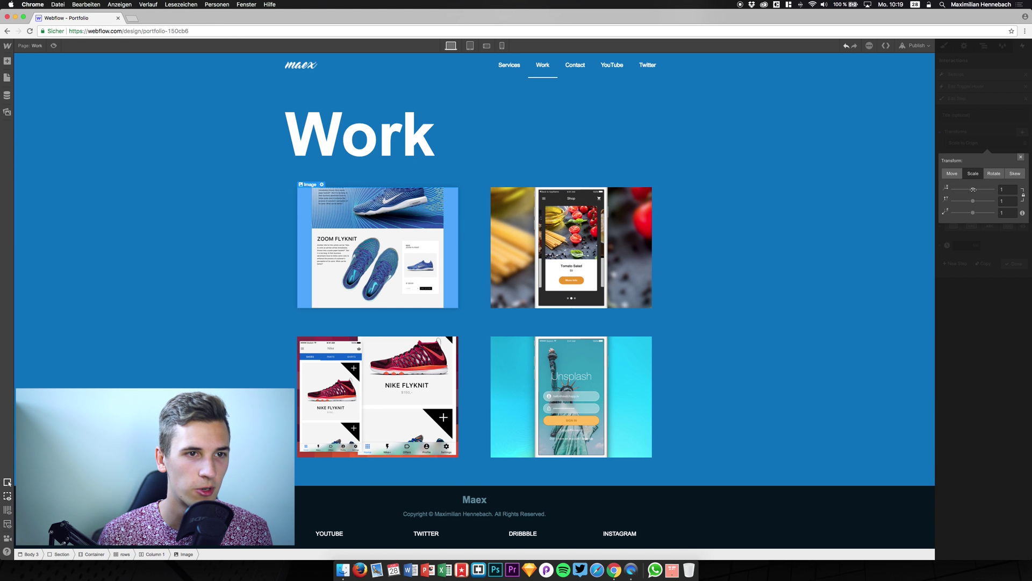
{"action": "left_click_drag", "start_coordinate": [973, 189], "coordinate": [980, 189]}
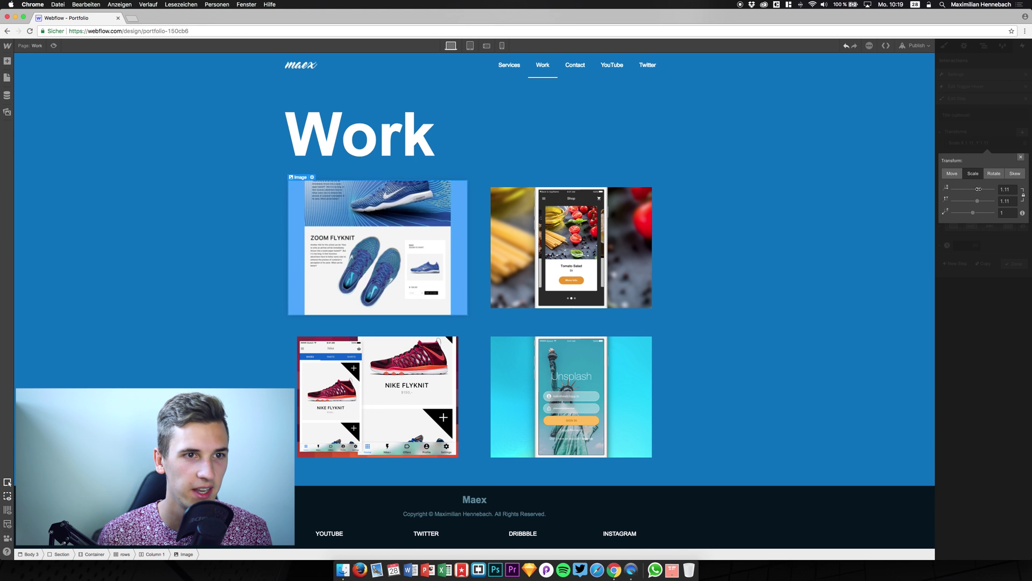
{"action": "right_click", "coordinate": [979, 187]}
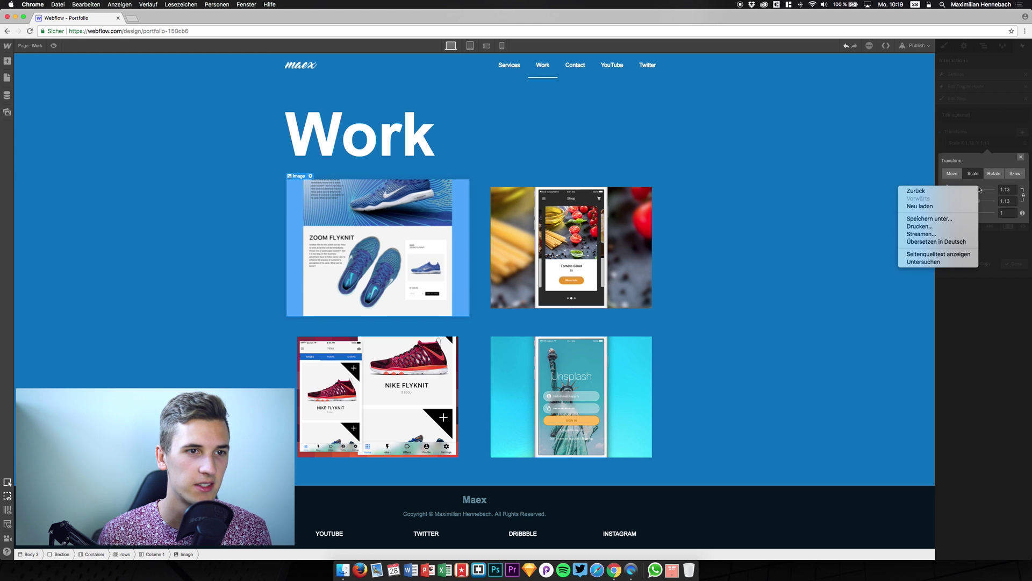
{"action": "left_click_drag", "start_coordinate": [980, 189], "coordinate": [981, 193]}
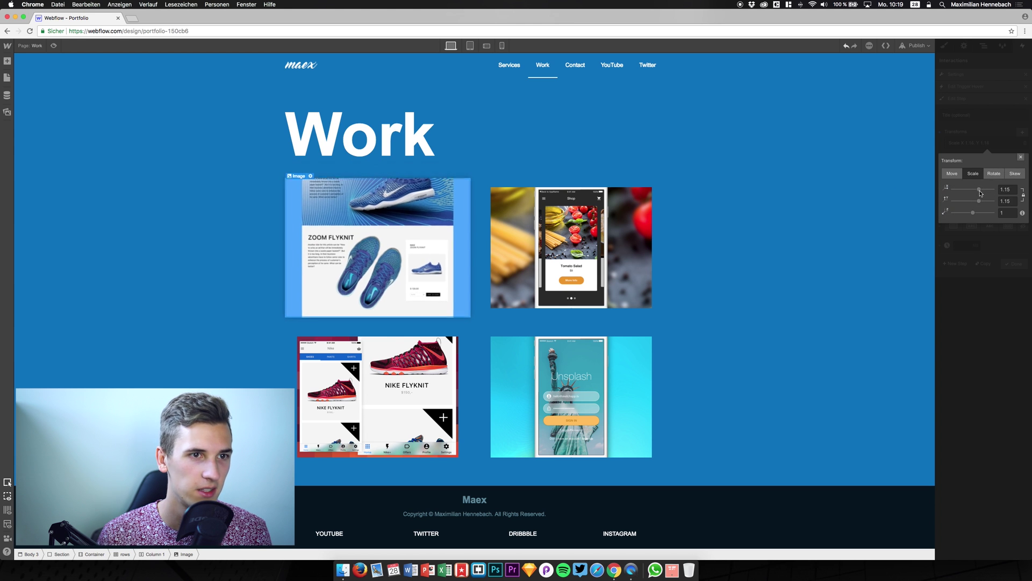
{"action": "left_click", "coordinate": [1021, 158]}
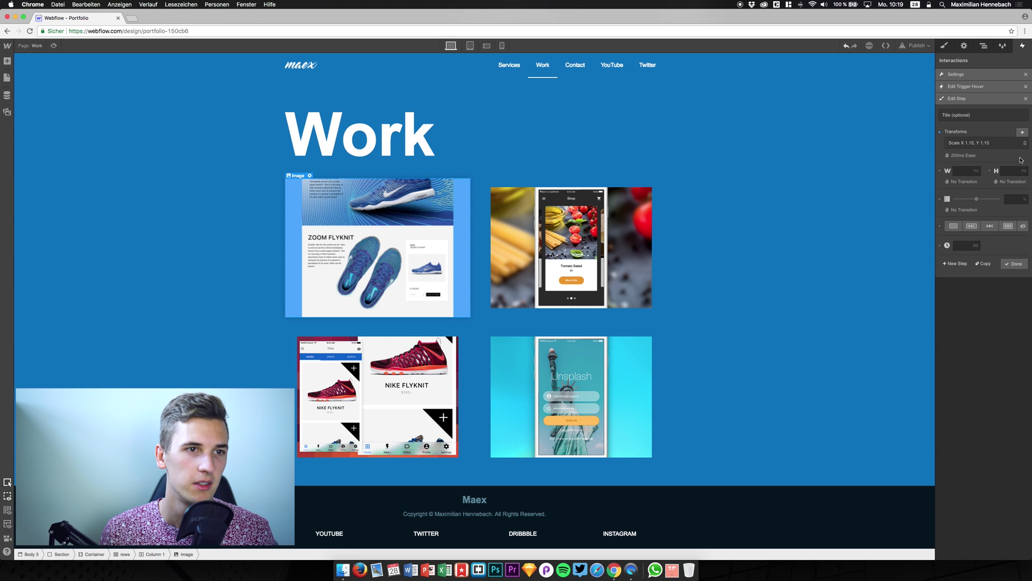
Step: Keep the 200 ms ease timing, finish the step and preview the enlargement
{"action": "left_click", "coordinate": [963, 156]}
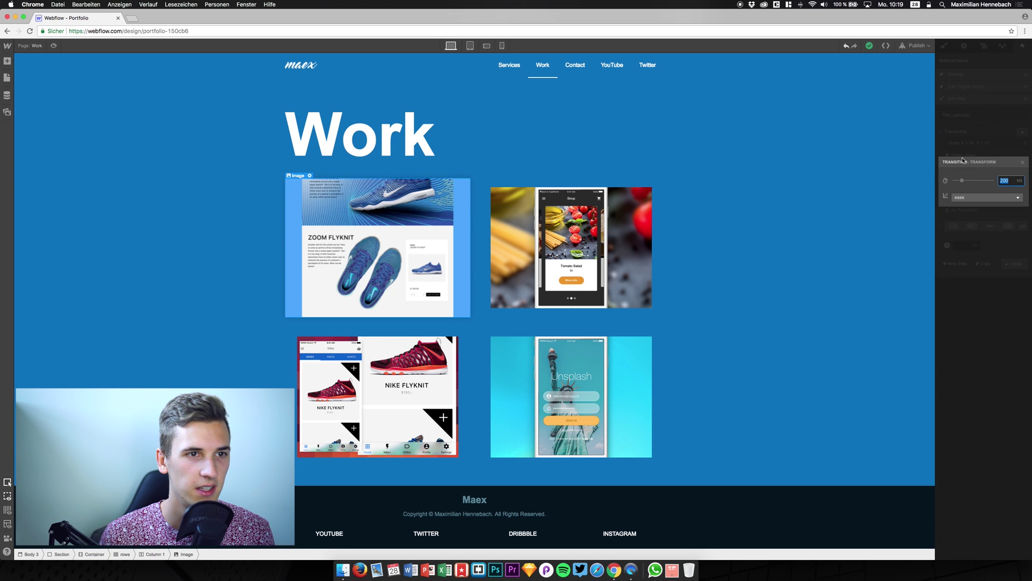
{"action": "left_click", "coordinate": [1024, 163]}
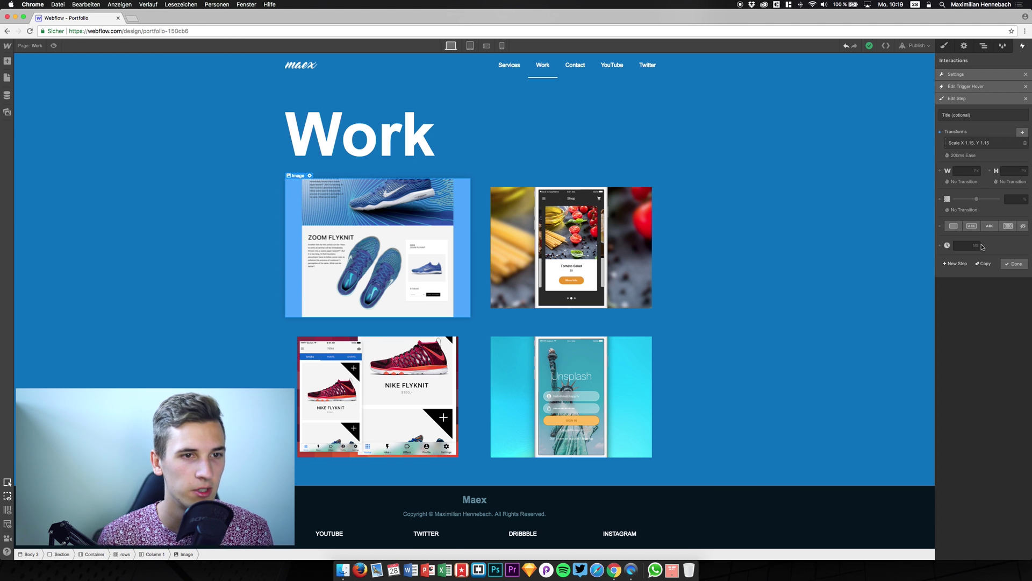
{"action": "left_click", "coordinate": [1014, 264]}
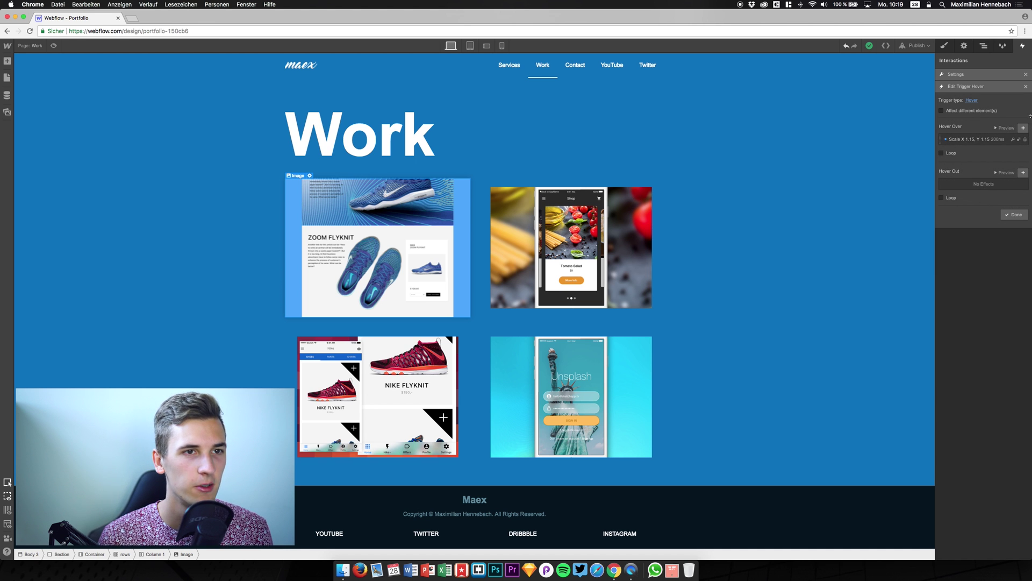
{"action": "left_click", "coordinate": [999, 130]}
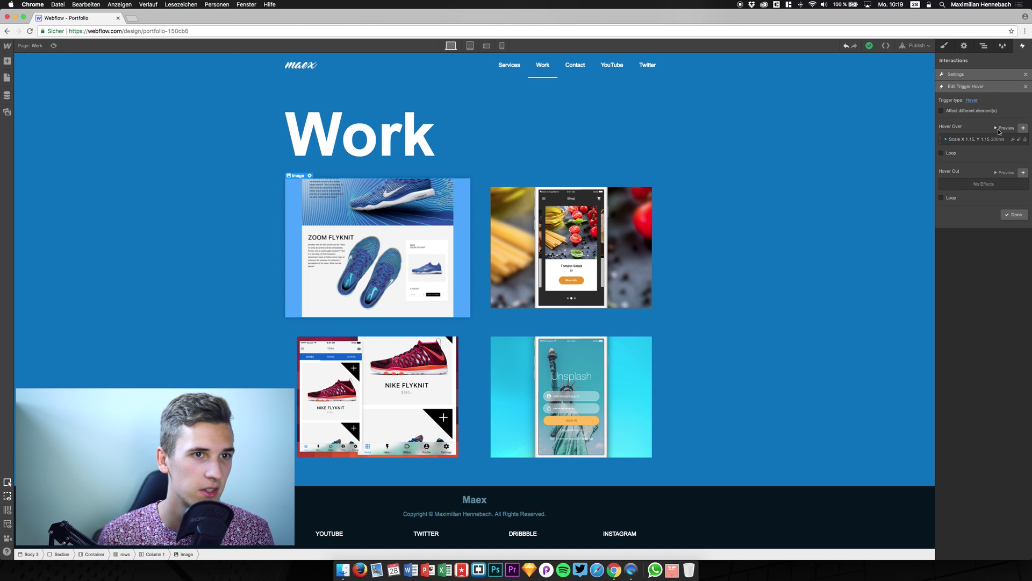
{"action": "left_click", "coordinate": [1006, 129]}
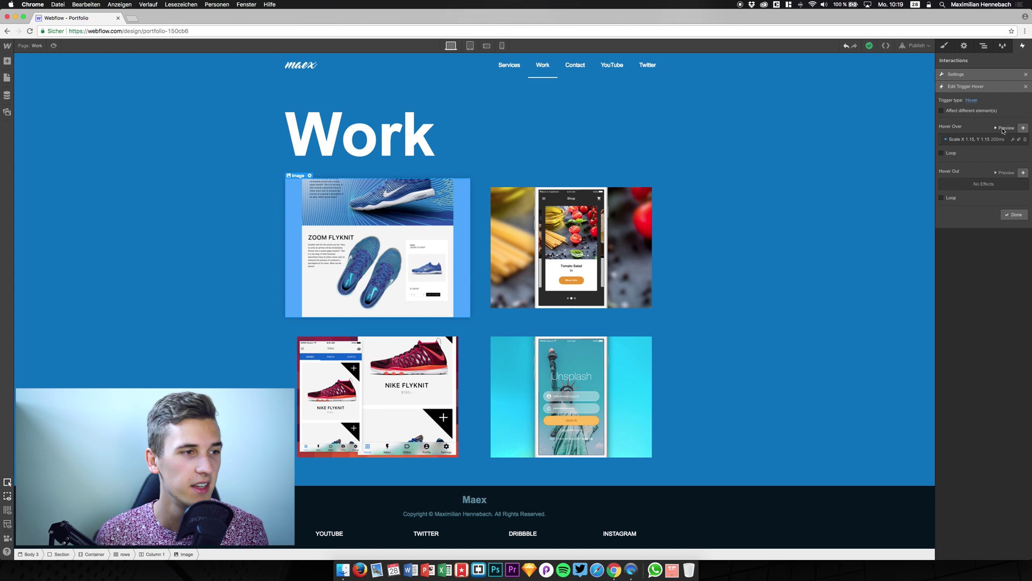
Step: Add a hover-out step scaling the image back to its original size
{"action": "left_click", "coordinate": [1023, 172]}
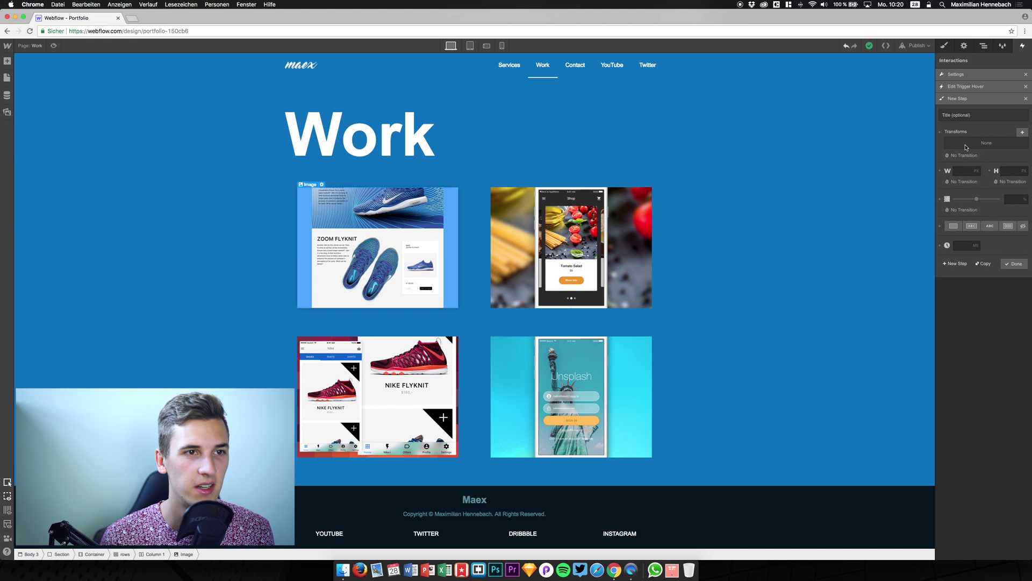
{"action": "left_click", "coordinate": [1023, 133]}
{"action": "left_click", "coordinate": [972, 174]}
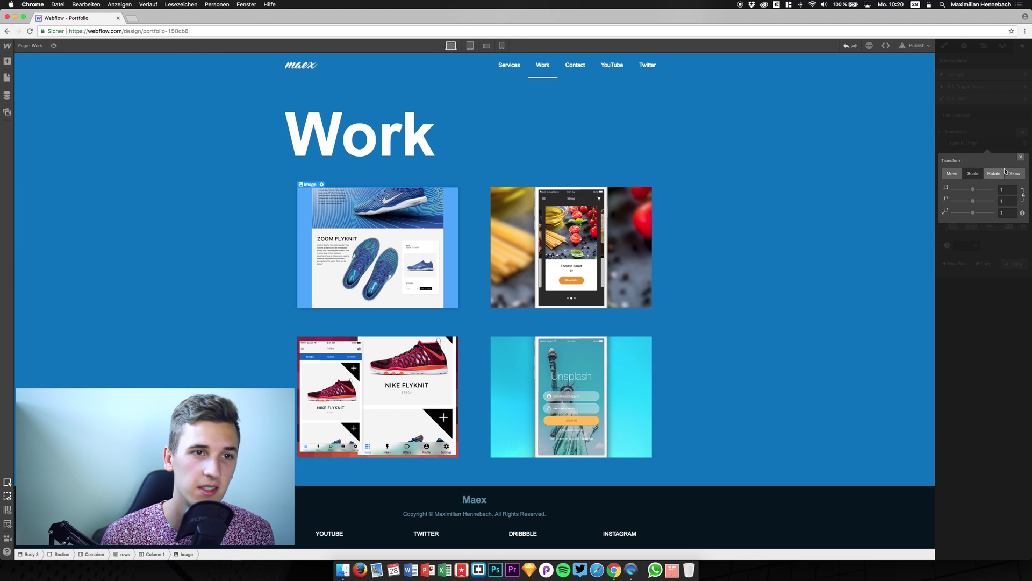
{"action": "left_click", "coordinate": [1021, 158]}
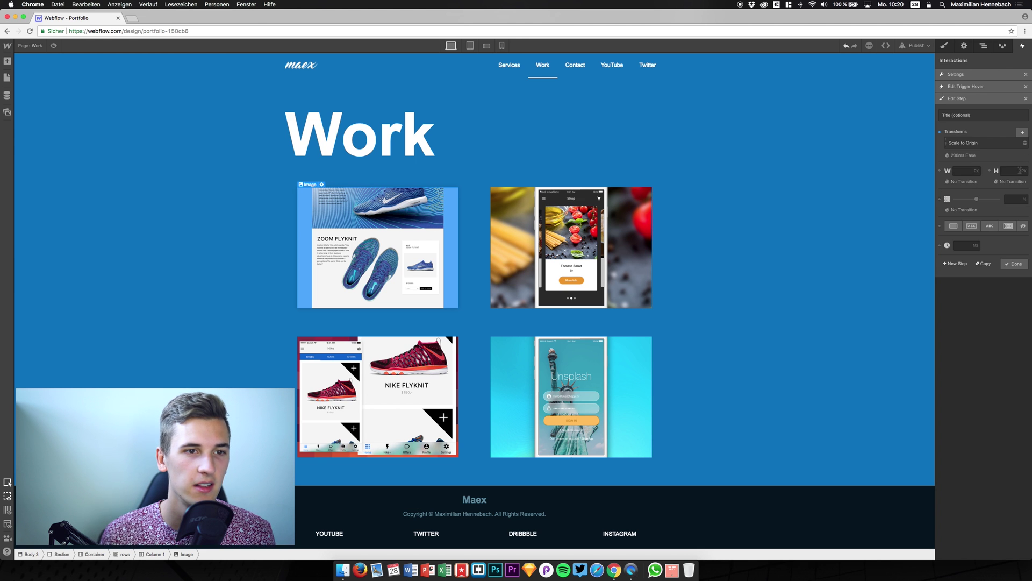
{"action": "left_click", "coordinate": [1015, 263]}
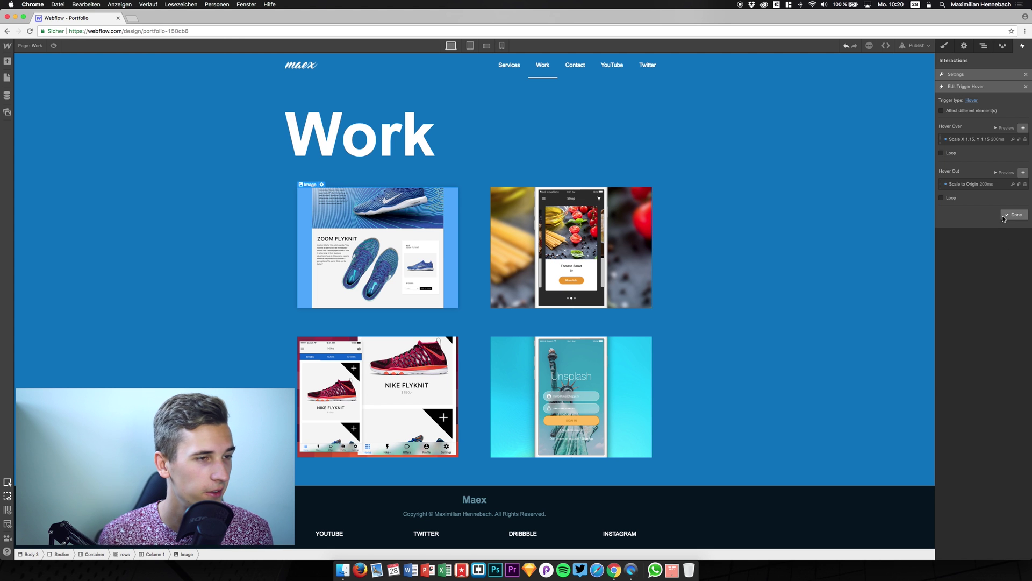
Step: Preview the hover-over and hover-out animations and close the trigger settings
{"action": "left_click", "coordinate": [1006, 128]}
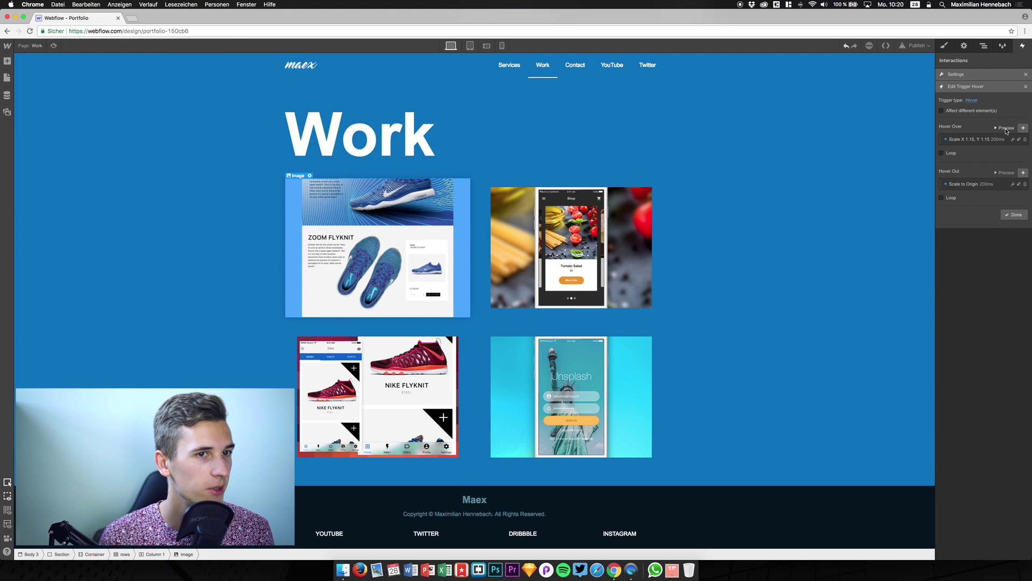
{"action": "left_click", "coordinate": [1003, 172]}
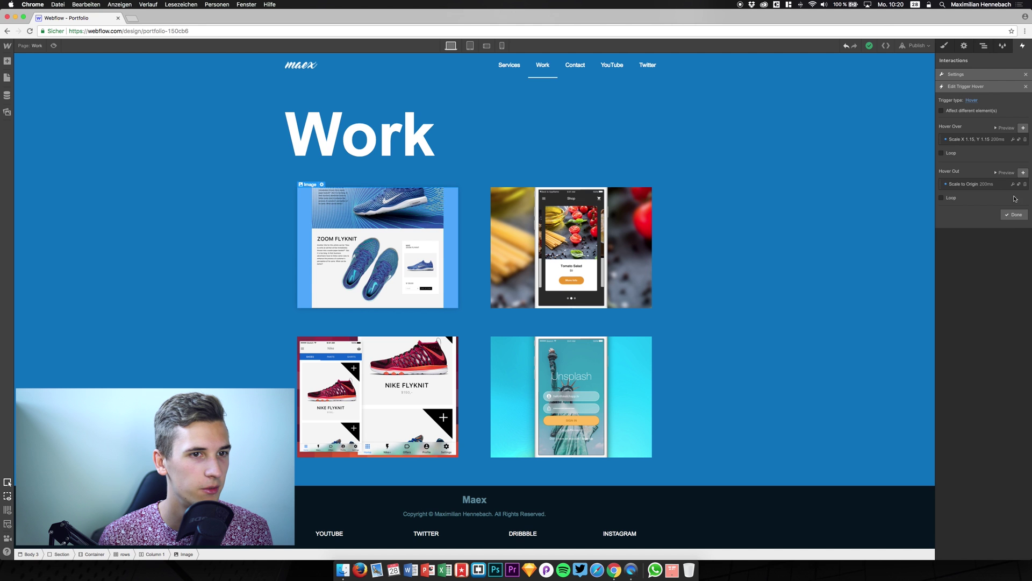
{"action": "left_click", "coordinate": [1014, 214]}
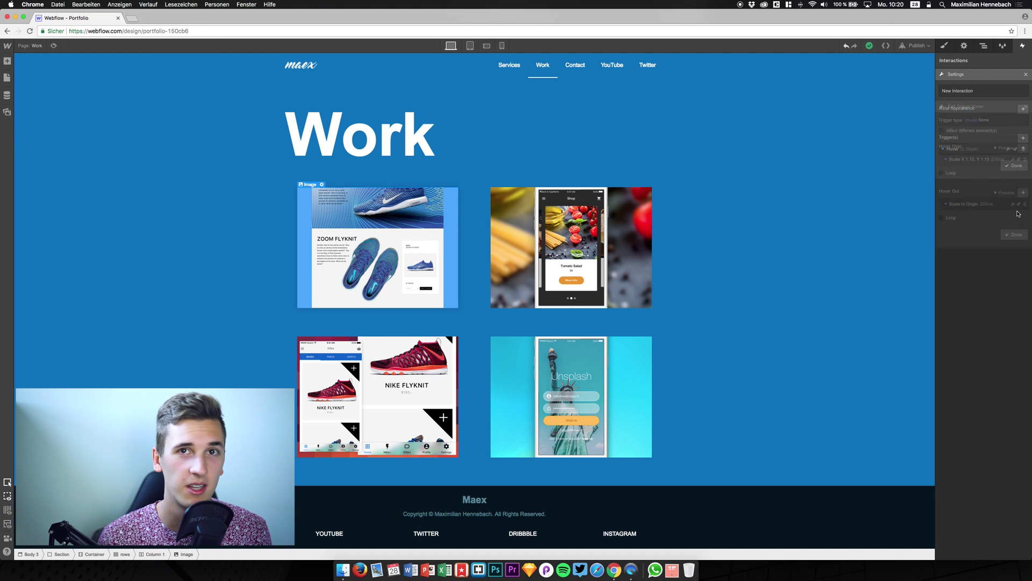
Step: Close the interaction settings and preview the Work page as a visitor
{"action": "left_click", "coordinate": [1016, 166]}
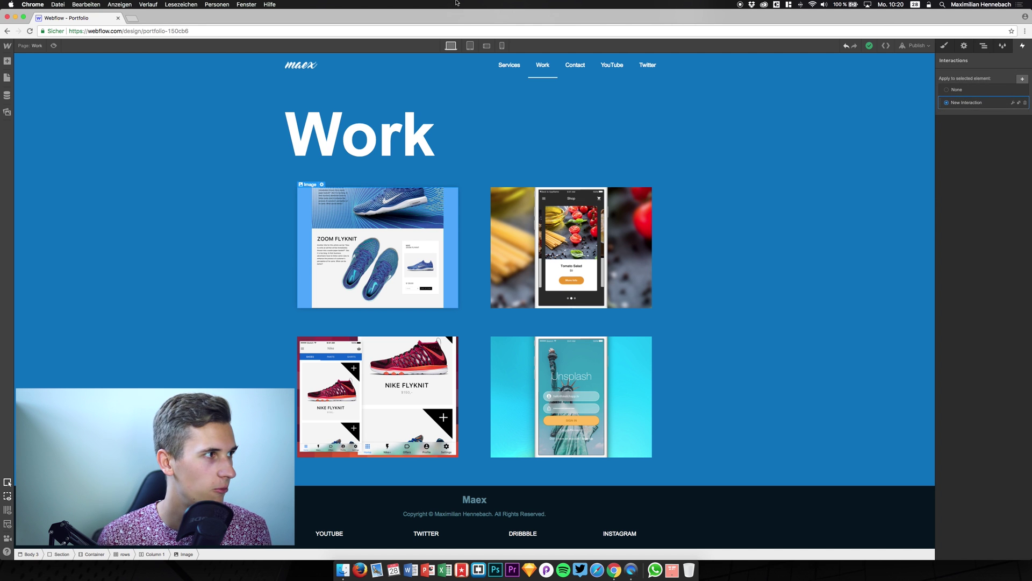
{"action": "left_click", "coordinate": [53, 45]}
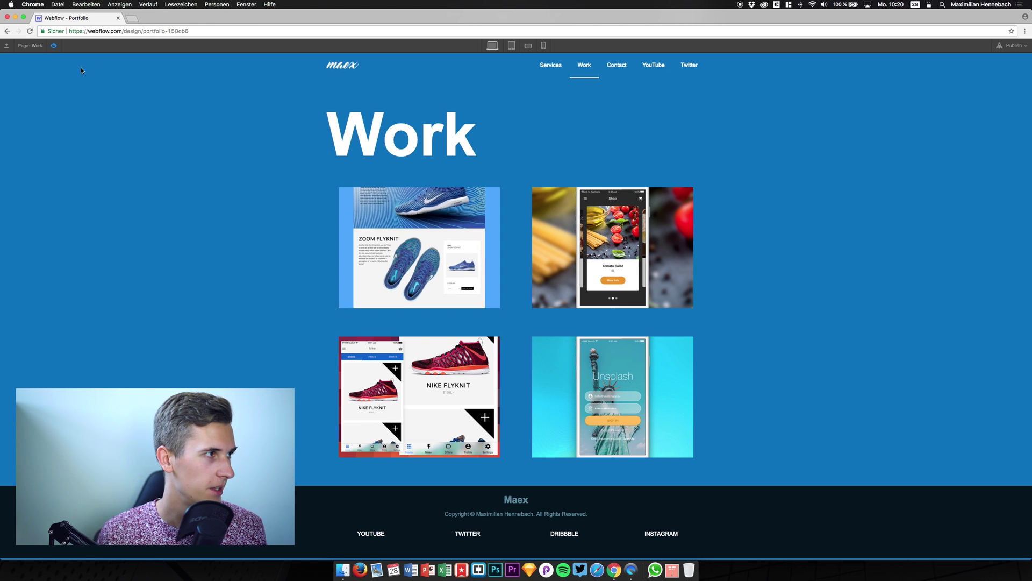
Step: Give the food app and Unsplash thumbnails the hover interaction, then preview
{"action": "left_click", "coordinate": [54, 45]}
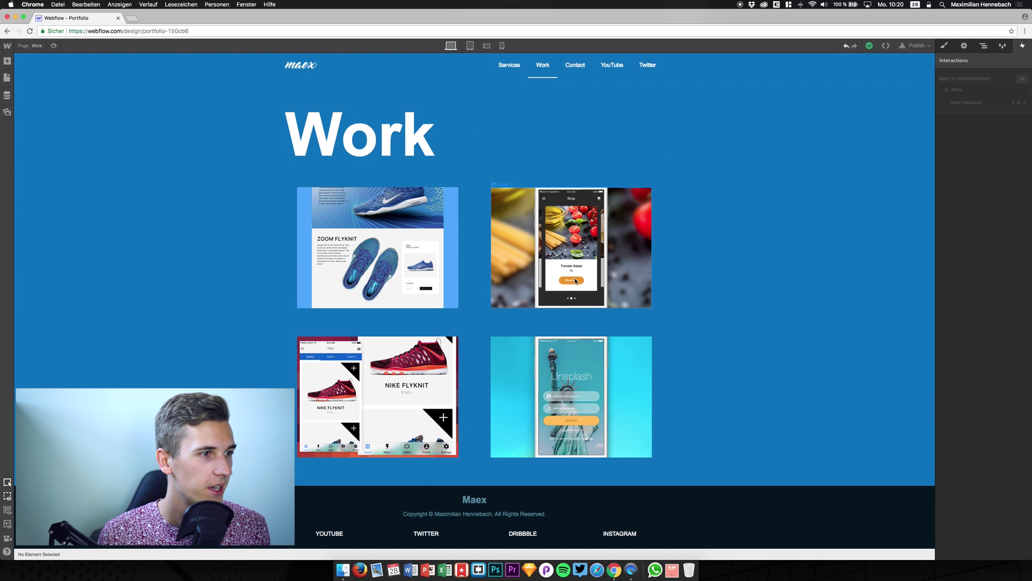
{"action": "left_click", "coordinate": [562, 221]}
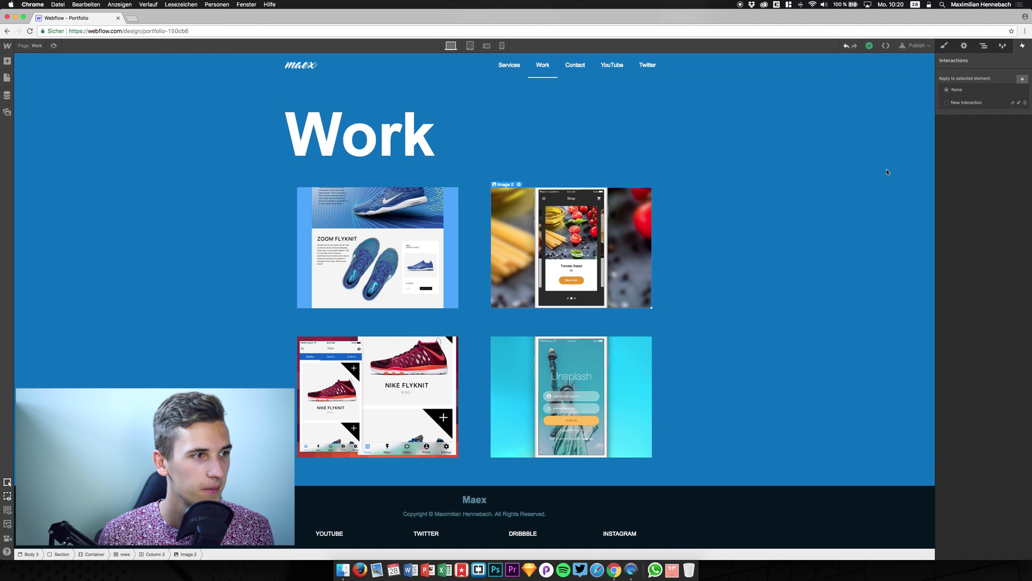
{"action": "left_click", "coordinate": [960, 102]}
{"action": "left_click", "coordinate": [627, 386]}
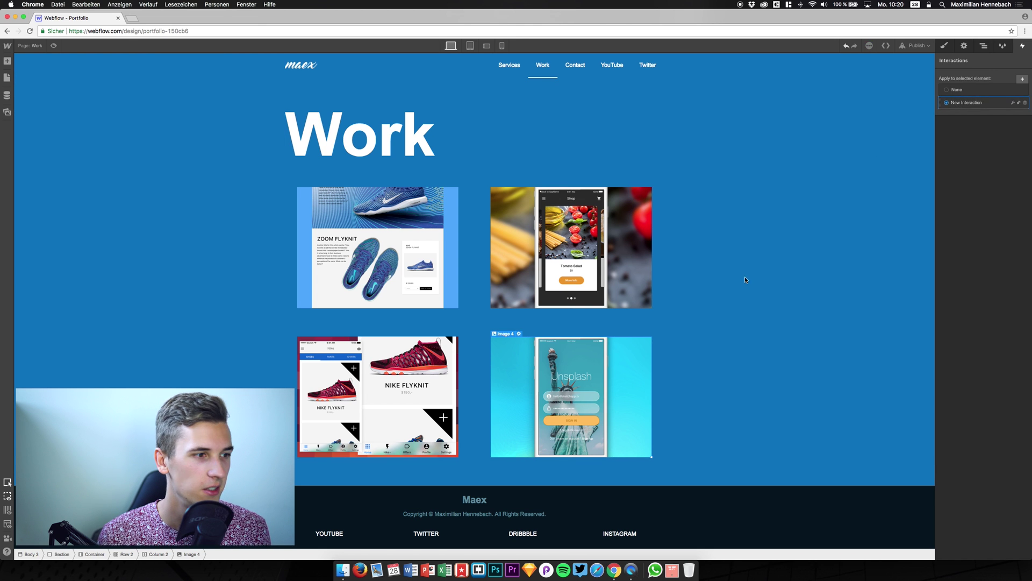
{"action": "left_click", "coordinate": [377, 387]}
{"action": "left_click", "coordinate": [959, 103]}
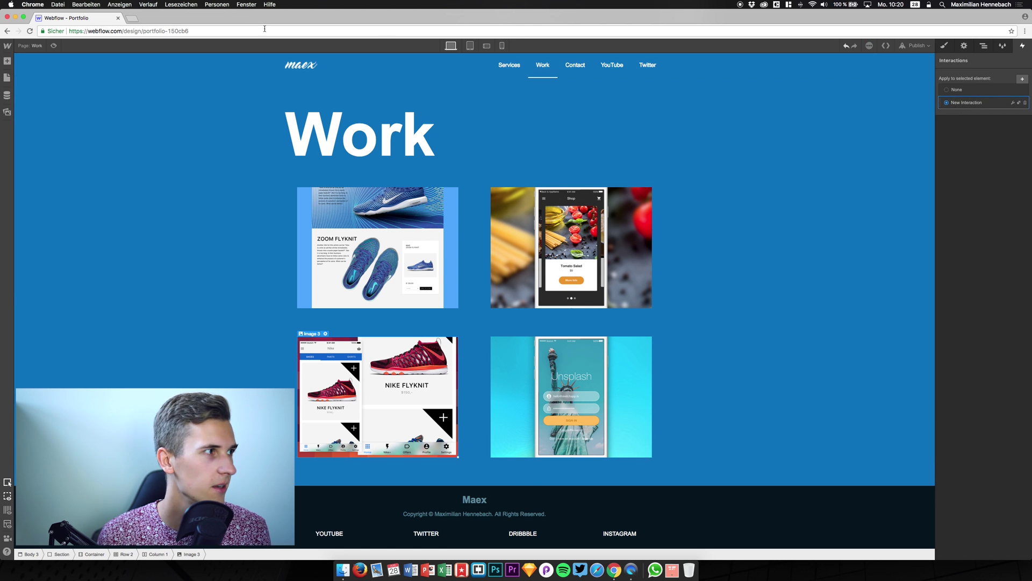
{"action": "left_click", "coordinate": [54, 47]}
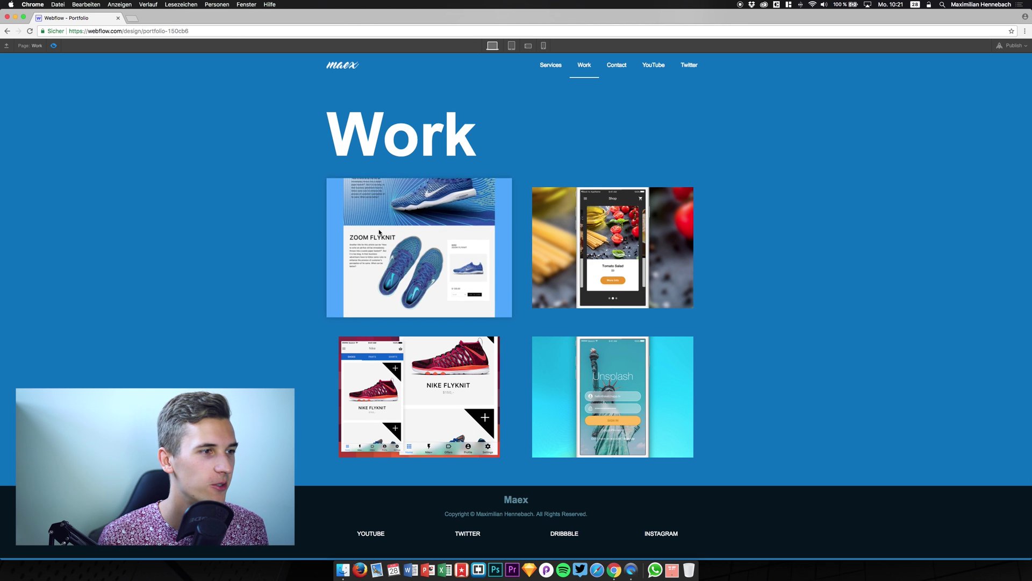
Step: Back in the designer, open the Zoom Flyknit image's Hover state styling at Shadows
{"action": "key", "text": "super+shift+p"}
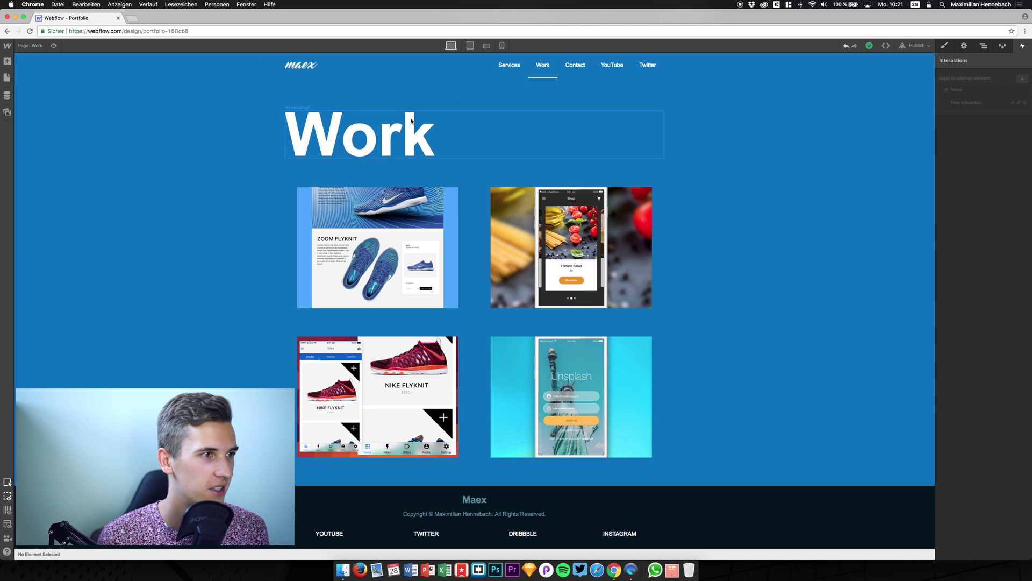
{"action": "left_click", "coordinate": [404, 234]}
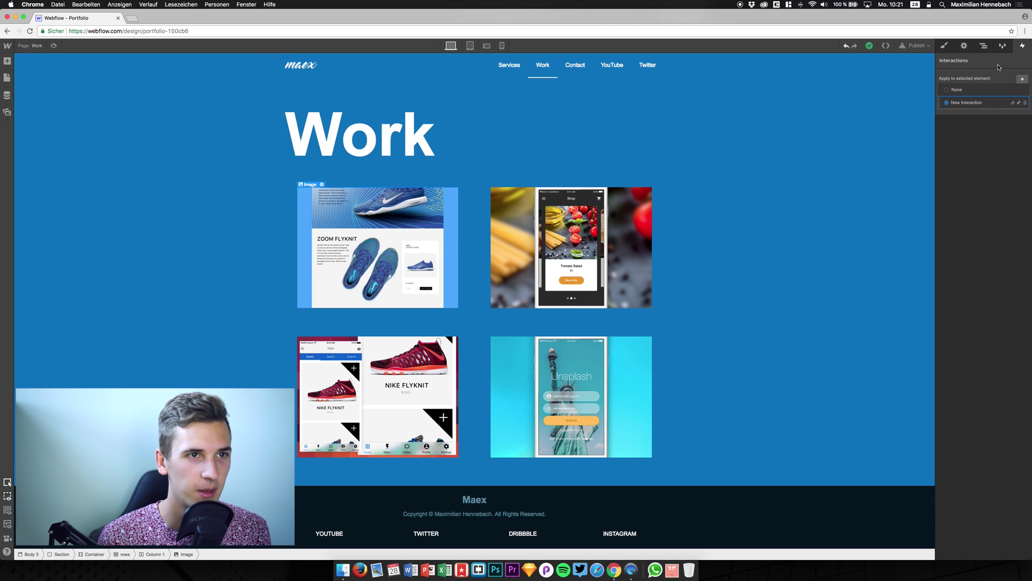
{"action": "left_click", "coordinate": [945, 46]}
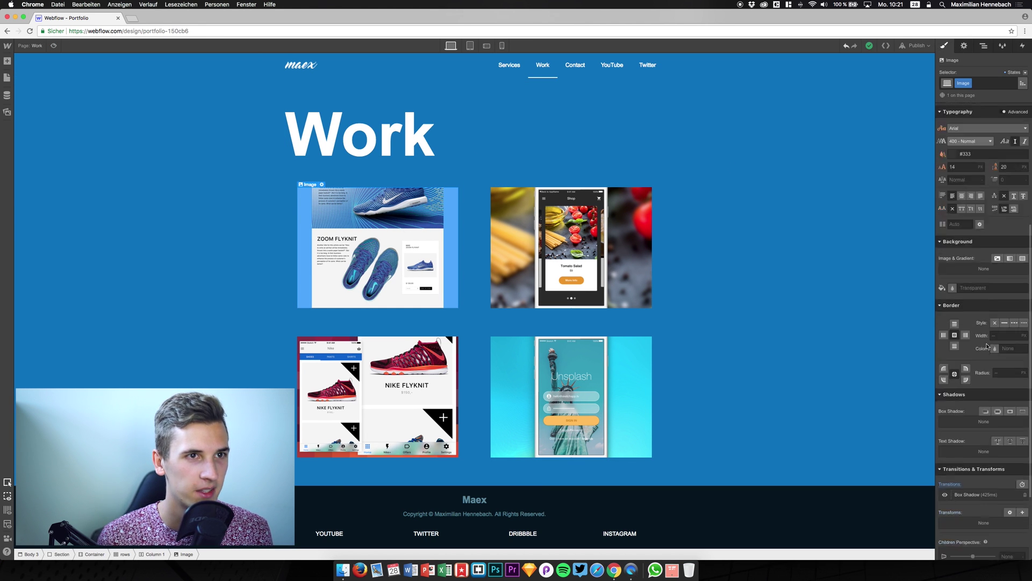
{"action": "left_click", "coordinate": [1017, 73]}
{"action": "left_click", "coordinate": [1009, 89]}
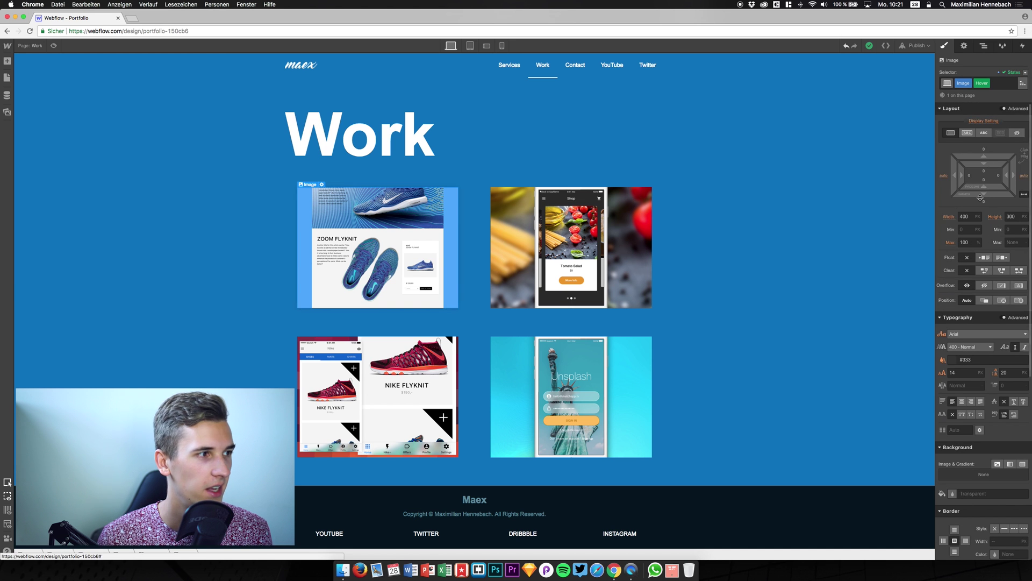
{"action": "scroll", "coordinate": [968, 414], "scroll_direction": "down", "scroll_amount": 4}
{"action": "scroll", "coordinate": [967, 414], "scroll_direction": "down", "scroll_amount": 4}
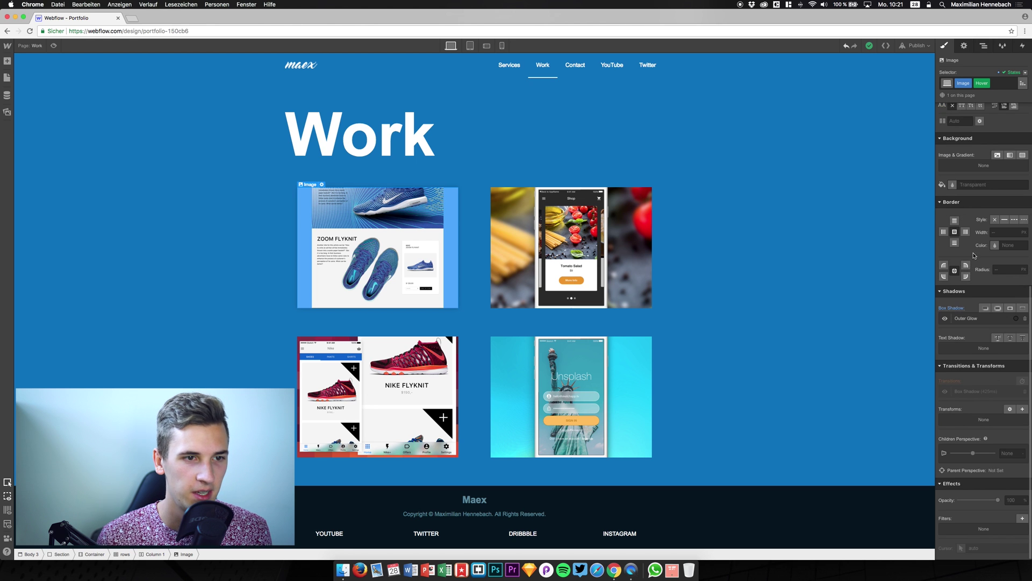
Step: Set the hover box shadow to angle 180°, distance 20px, blur 25px, size 2px
{"action": "left_click", "coordinate": [982, 319]}
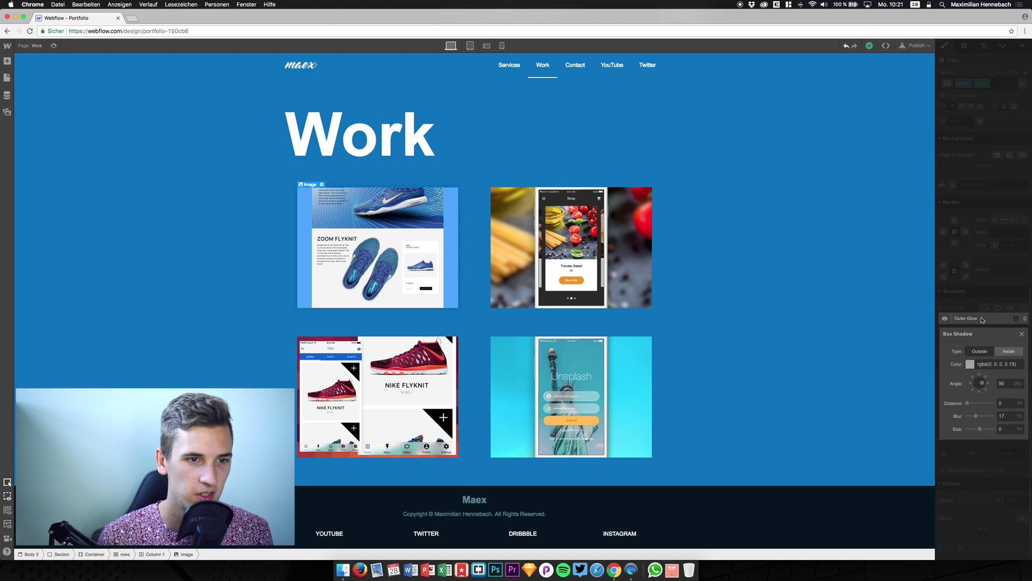
{"action": "left_click_drag", "start_coordinate": [980, 385], "coordinate": [979, 384]}
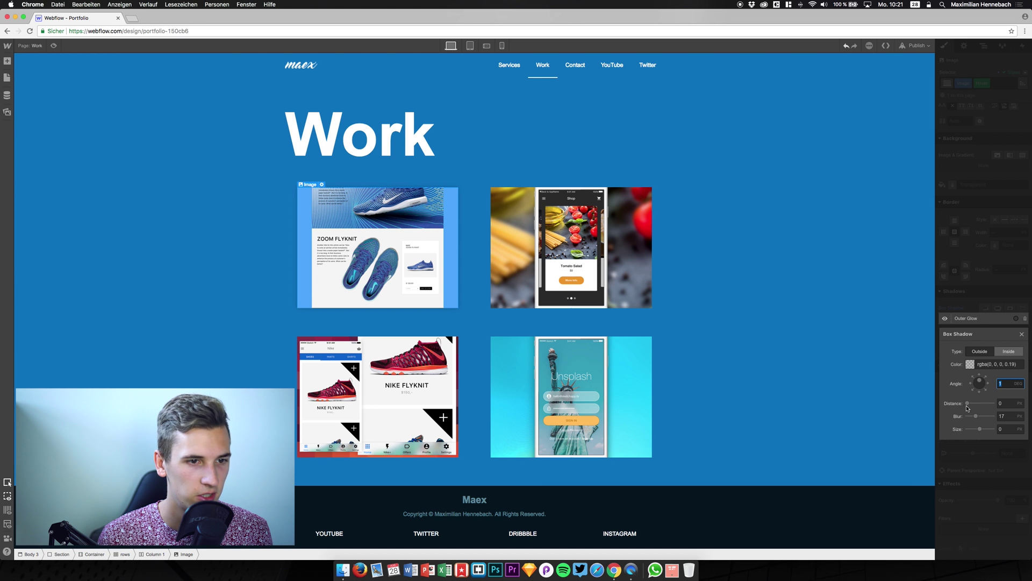
{"action": "left_click_drag", "start_coordinate": [966, 406], "coordinate": [970, 406]}
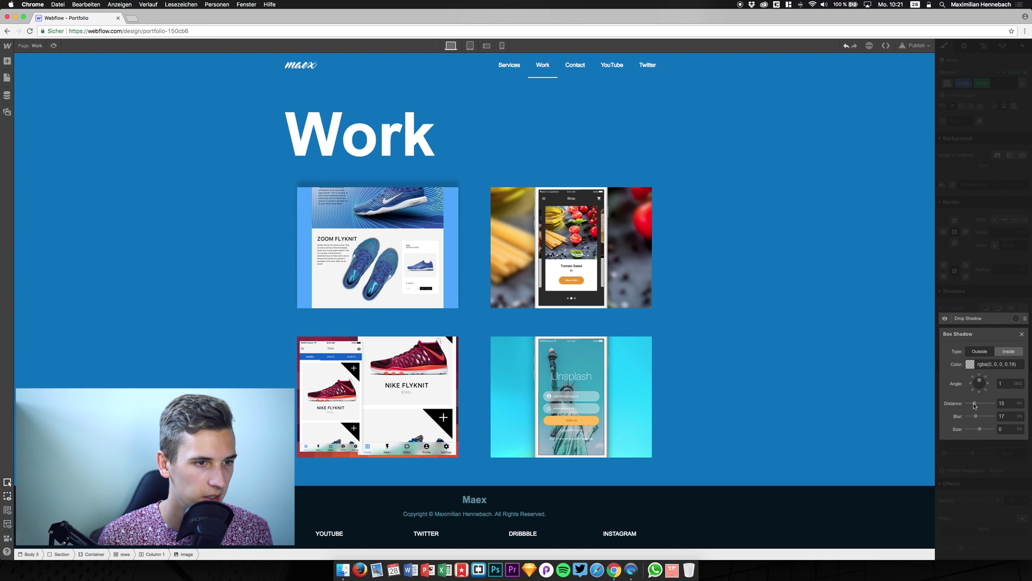
{"action": "left_click", "coordinate": [980, 404]}
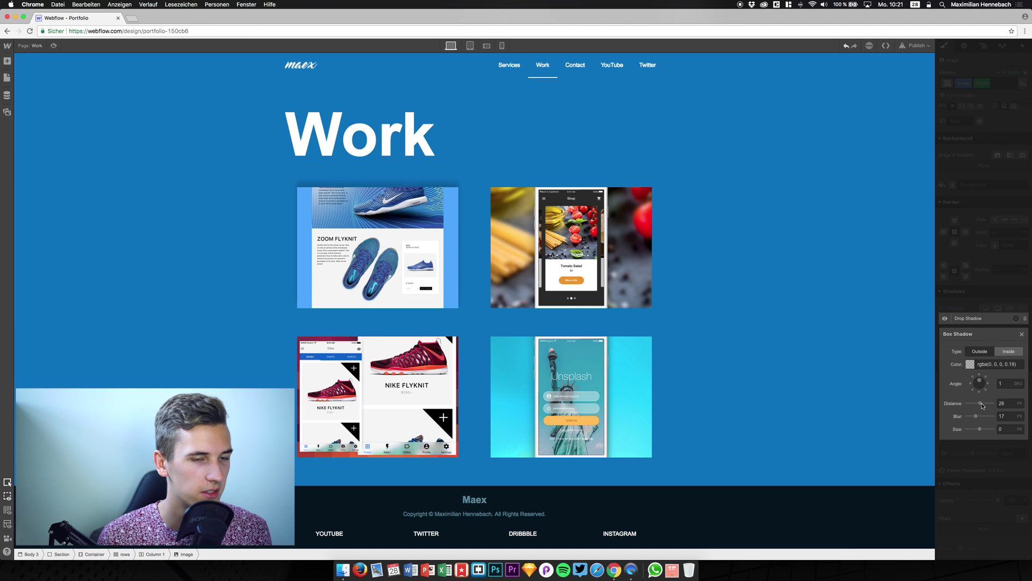
{"action": "left_click_drag", "start_coordinate": [991, 384], "coordinate": [980, 401]}
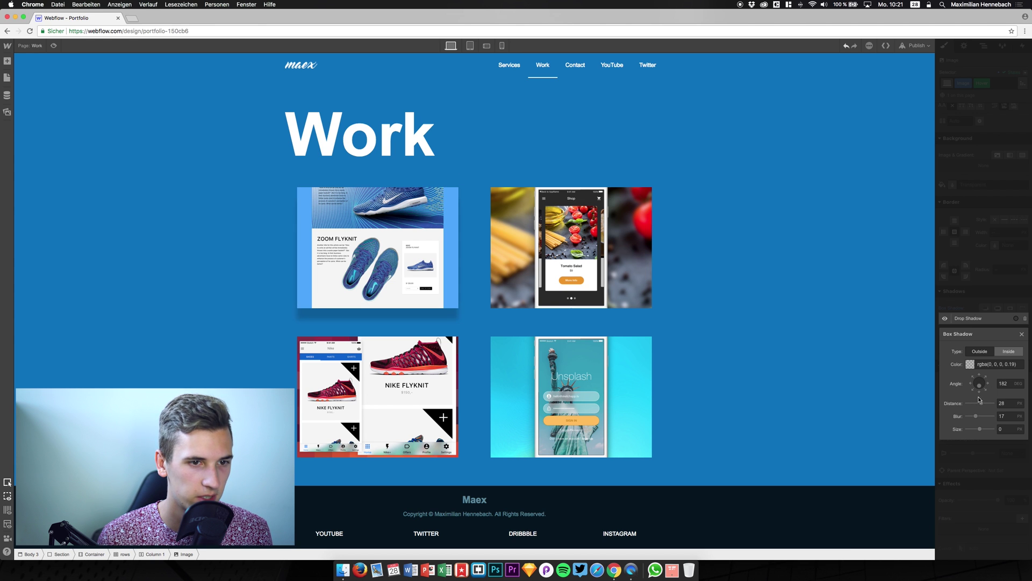
{"action": "left_click", "coordinate": [1003, 384]}
{"action": "type", "text": "180"}
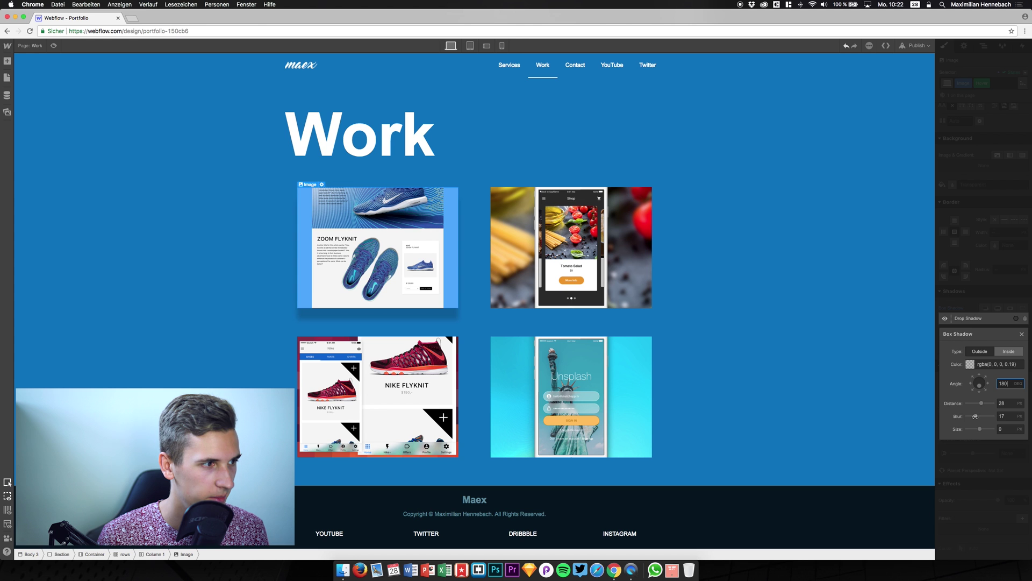
{"action": "left_click_drag", "start_coordinate": [976, 416], "coordinate": [977, 403]}
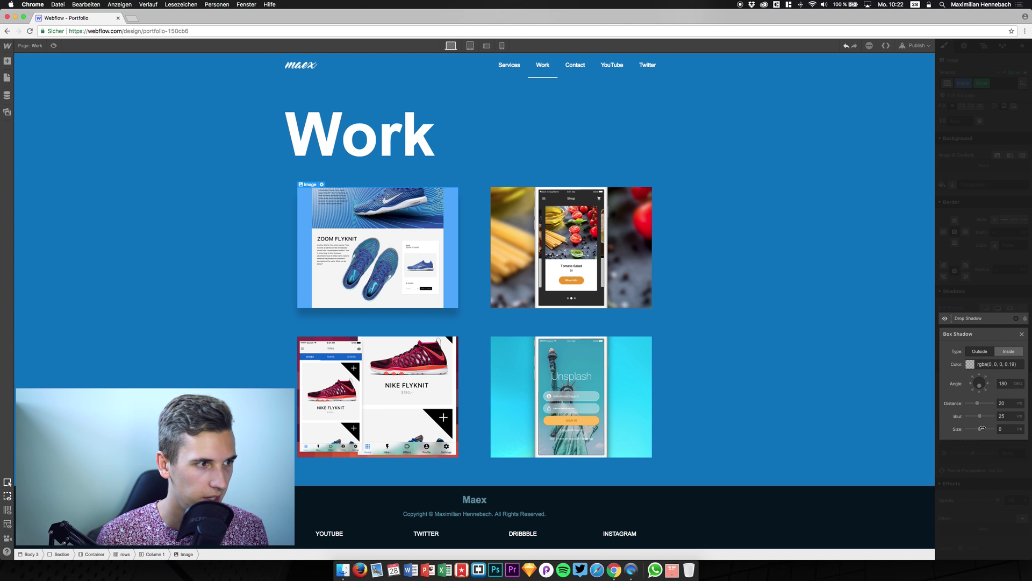
{"action": "left_click_drag", "start_coordinate": [982, 428], "coordinate": [994, 429]}
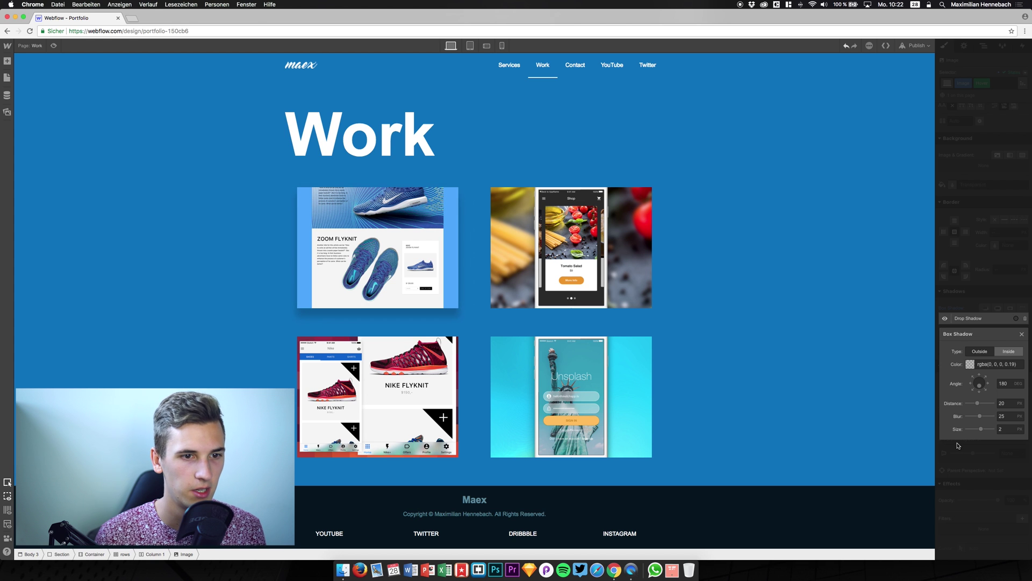
{"action": "left_click", "coordinate": [1022, 333]}
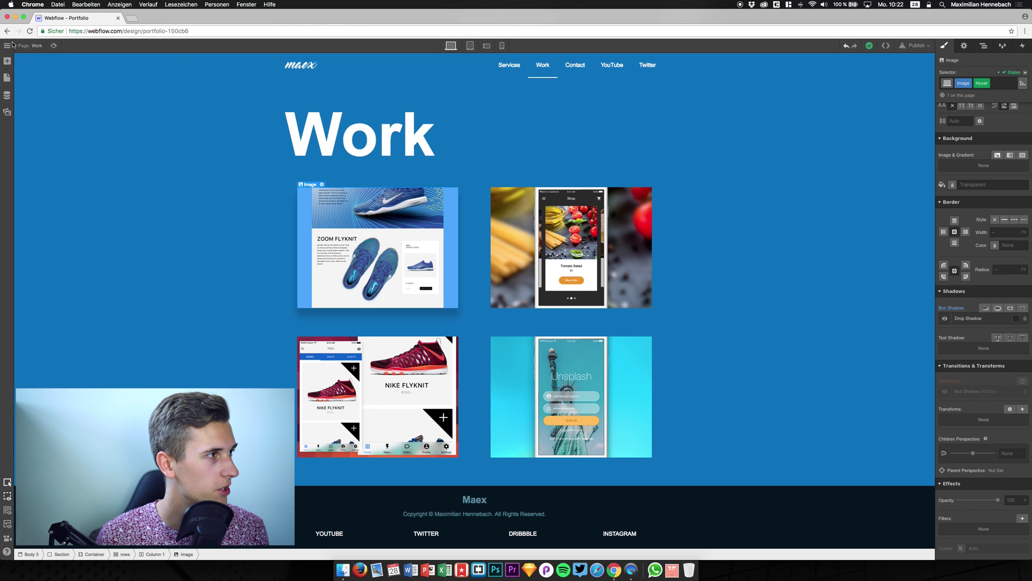
Step: Preview the Work page to check the Zoom Flyknit hover shadow
{"action": "left_click", "coordinate": [52, 45]}
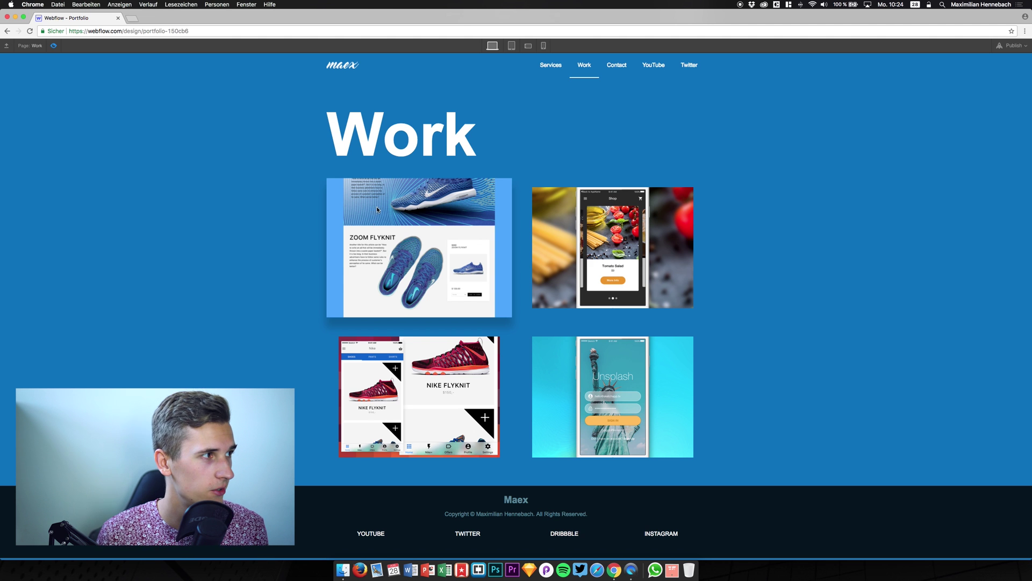
Step: Select the Zoom Flyknit image and give its new interaction a Hover trigger
{"action": "left_click", "coordinate": [54, 46]}
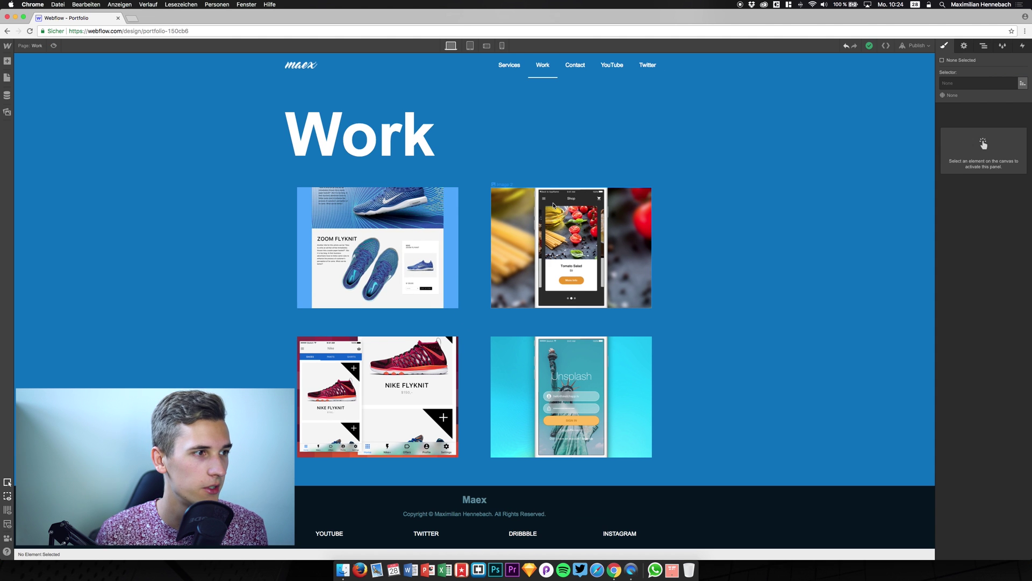
{"action": "left_click", "coordinate": [463, 212]}
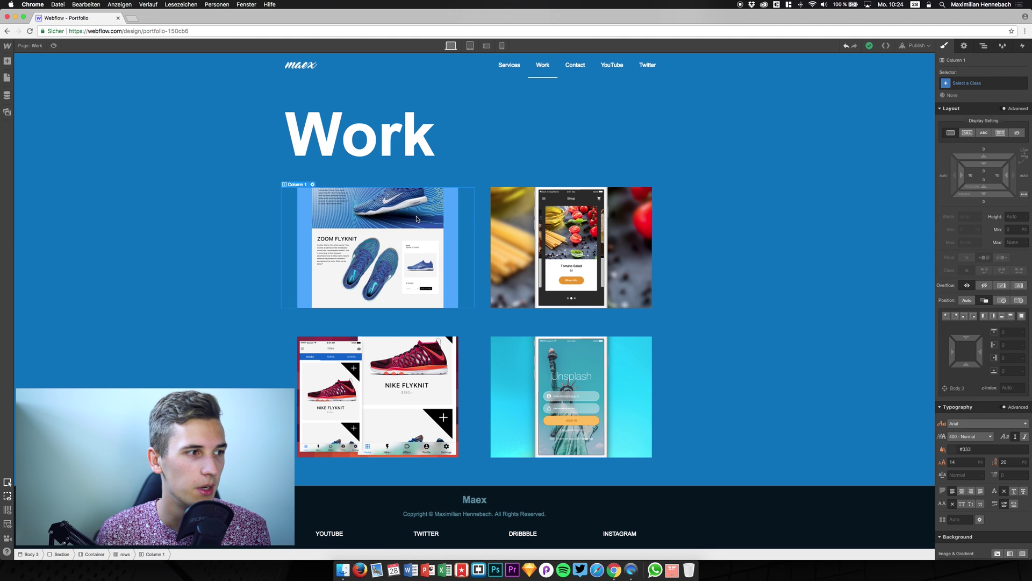
{"action": "left_click", "coordinate": [1023, 45]}
{"action": "left_click", "coordinate": [377, 247]}
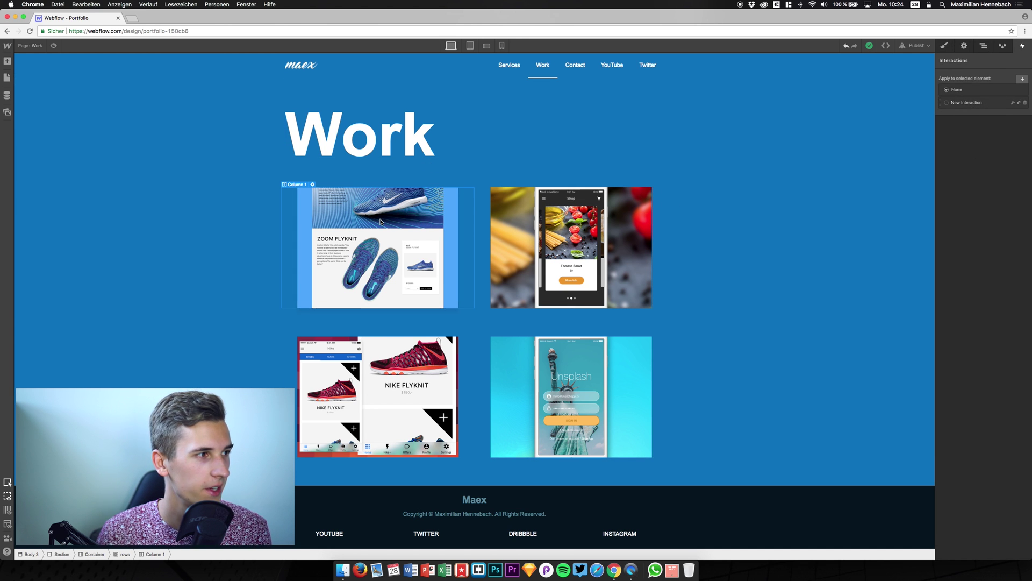
{"action": "left_click", "coordinate": [1013, 103]}
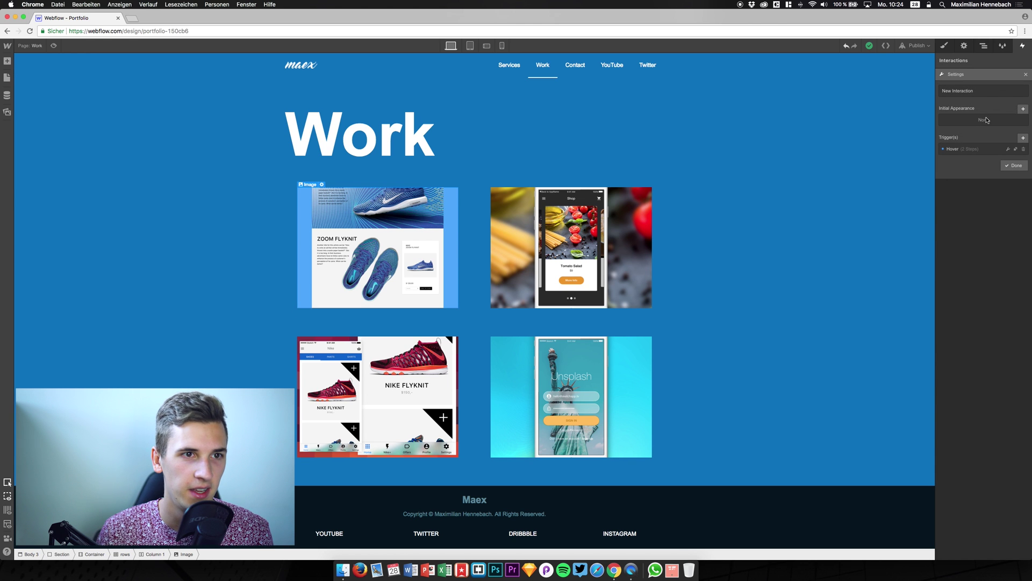
{"action": "left_click", "coordinate": [1022, 139]}
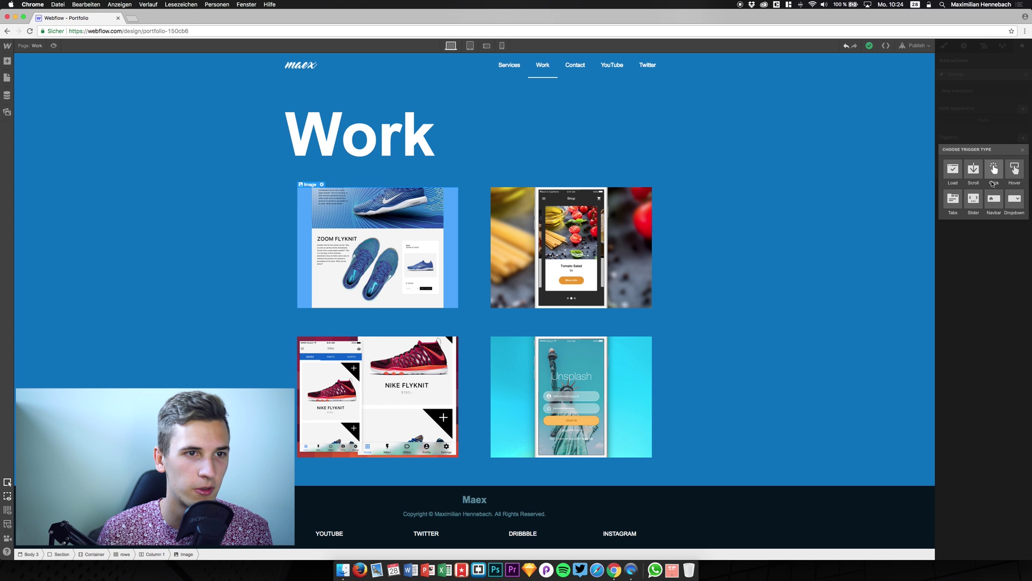
{"action": "left_click", "coordinate": [1015, 169]}
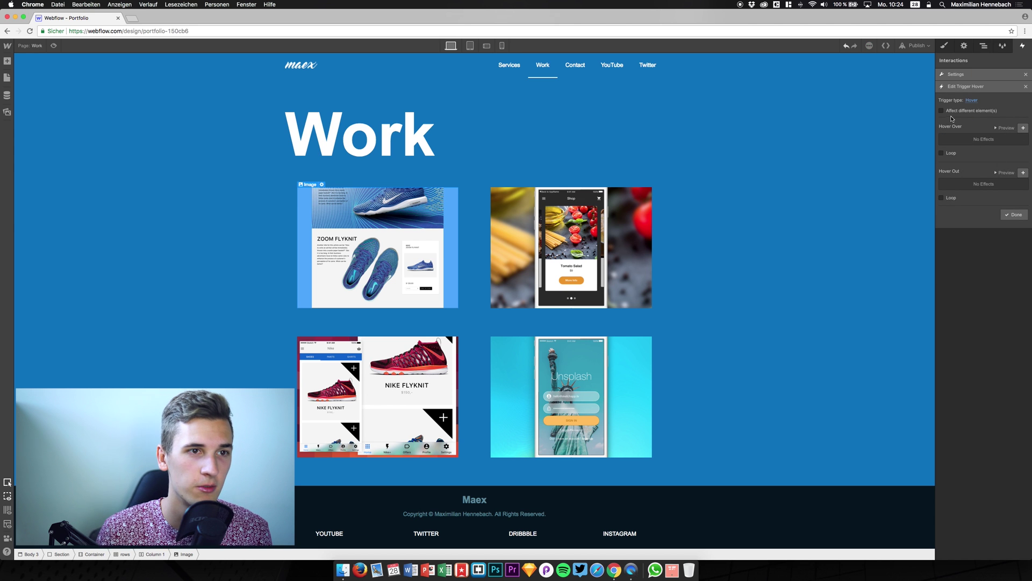
Step: Add a hover-over step and try a Rotate transform on the image
{"action": "left_click", "coordinate": [1024, 128]}
{"action": "left_click", "coordinate": [1022, 132]}
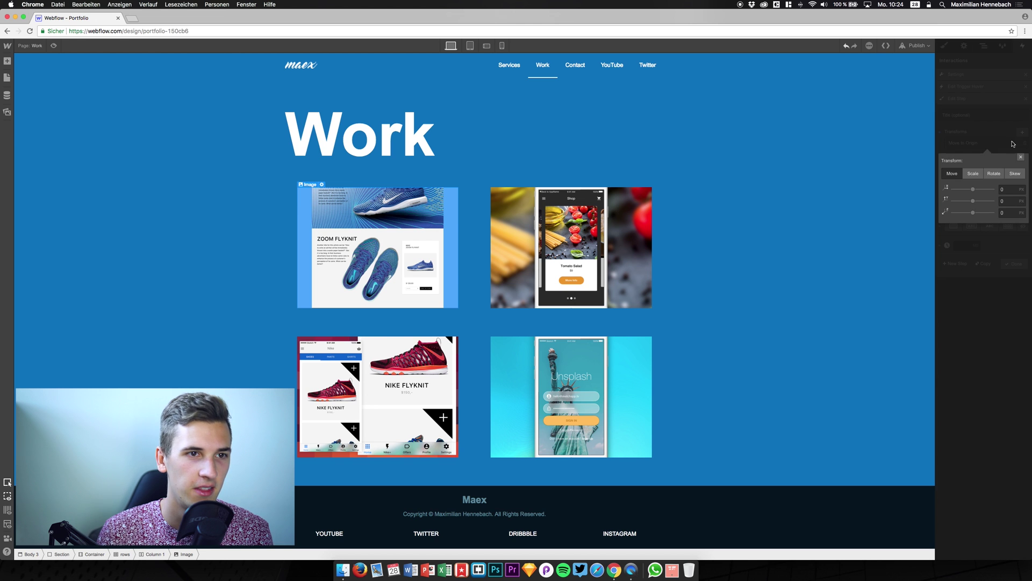
{"action": "left_click", "coordinate": [993, 175]}
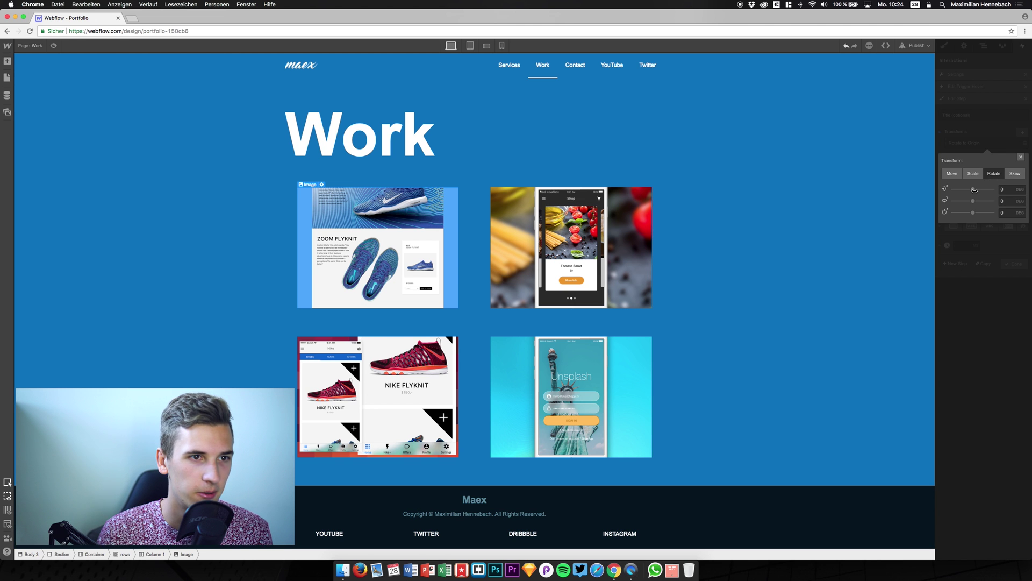
{"action": "mouse_move", "coordinate": [974, 191]}
{"action": "left_mouse_down"}
{"action": "mouse_move", "coordinate": [994, 190]}
{"action": "mouse_move", "coordinate": [960, 202]}
{"action": "mouse_move", "coordinate": [979, 206]}
{"action": "mouse_move", "coordinate": [974, 214]}
{"action": "left_mouse_up"}
Step: Remove the Rotate transform from the hover step and try a Move transform on the image
{"action": "left_click", "coordinate": [1021, 158]}
{"action": "left_click", "coordinate": [1025, 143]}
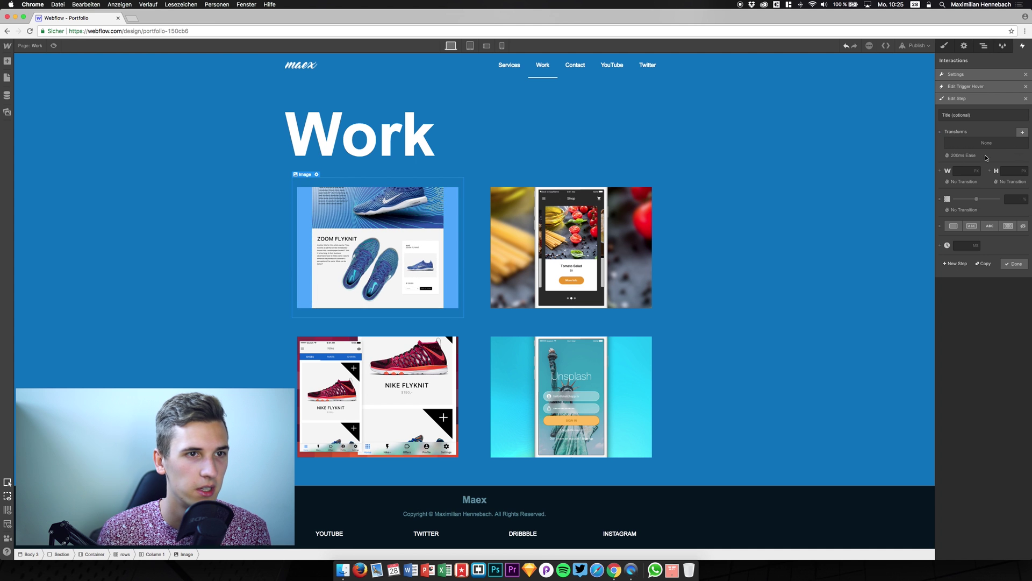
{"action": "left_click", "coordinate": [1023, 132]}
{"action": "left_click_drag", "start_coordinate": [973, 189], "coordinate": [951, 198]}
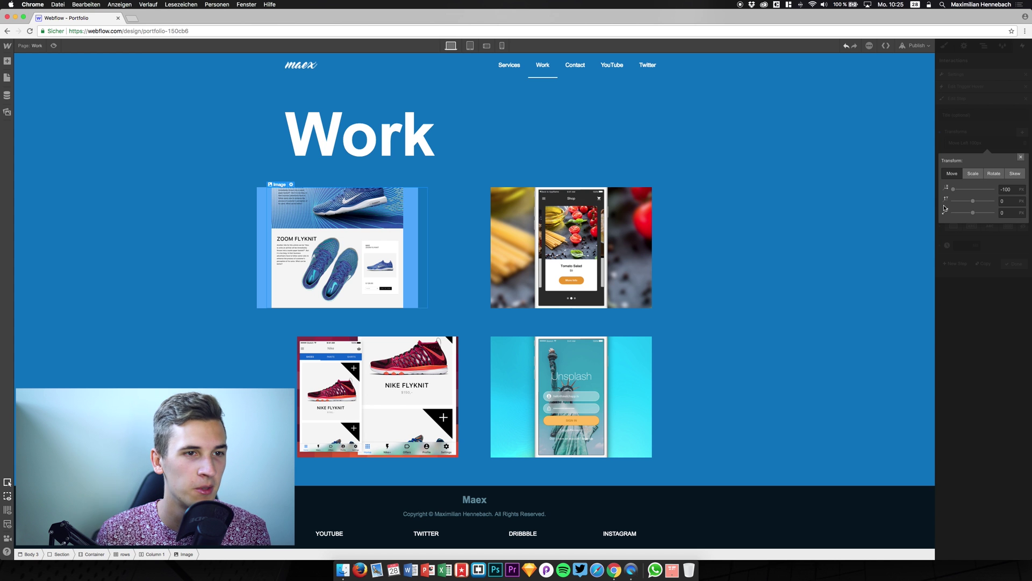
Step: Try a strong Skew transform on the image, then undo it
{"action": "left_click", "coordinate": [1023, 157]}
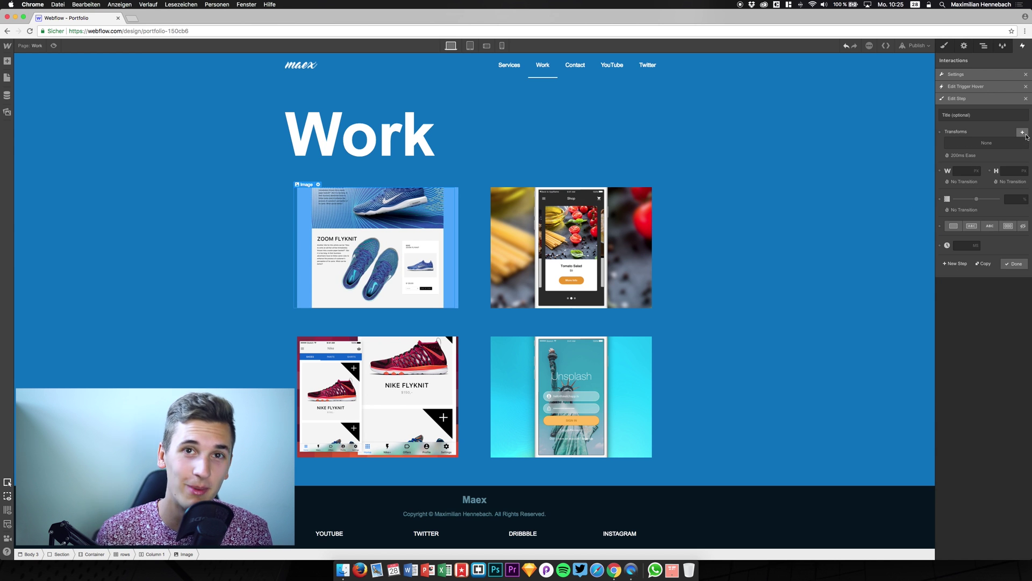
{"action": "left_click", "coordinate": [1021, 143]}
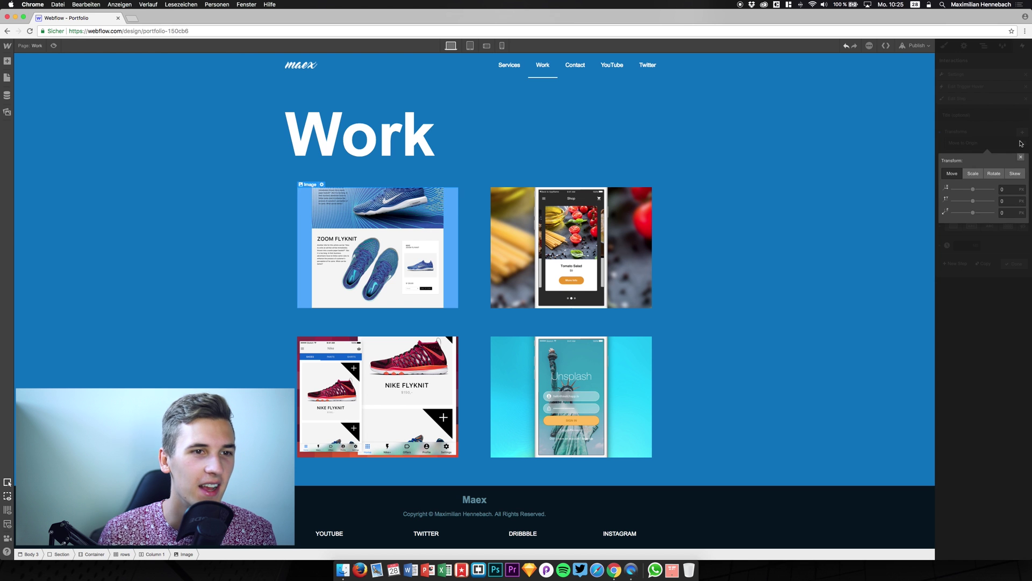
{"action": "left_click", "coordinate": [1015, 173]}
{"action": "mouse_move", "coordinate": [972, 190]}
{"action": "left_mouse_down"}
{"action": "mouse_move", "coordinate": [957, 189]}
{"action": "mouse_move", "coordinate": [1024, 190]}
{"action": "mouse_move", "coordinate": [932, 203]}
{"action": "left_mouse_up"}
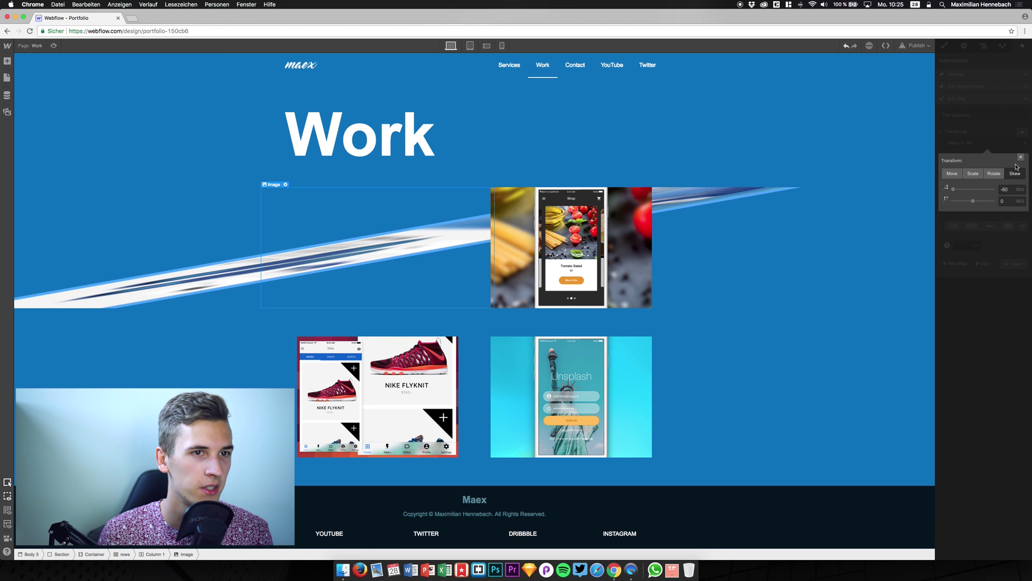
{"action": "left_click", "coordinate": [1021, 157]}
Step: Keep the 200 ms move-to-origin step and add an empty second step to Zoom Flyknit hover
{"action": "left_click", "coordinate": [1022, 135]}
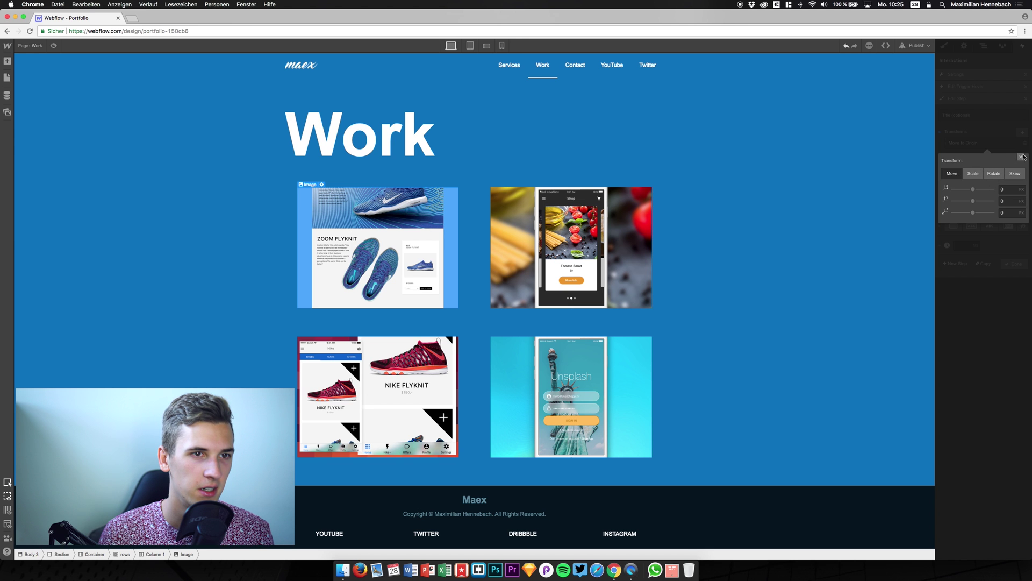
{"action": "left_click", "coordinate": [1021, 158]}
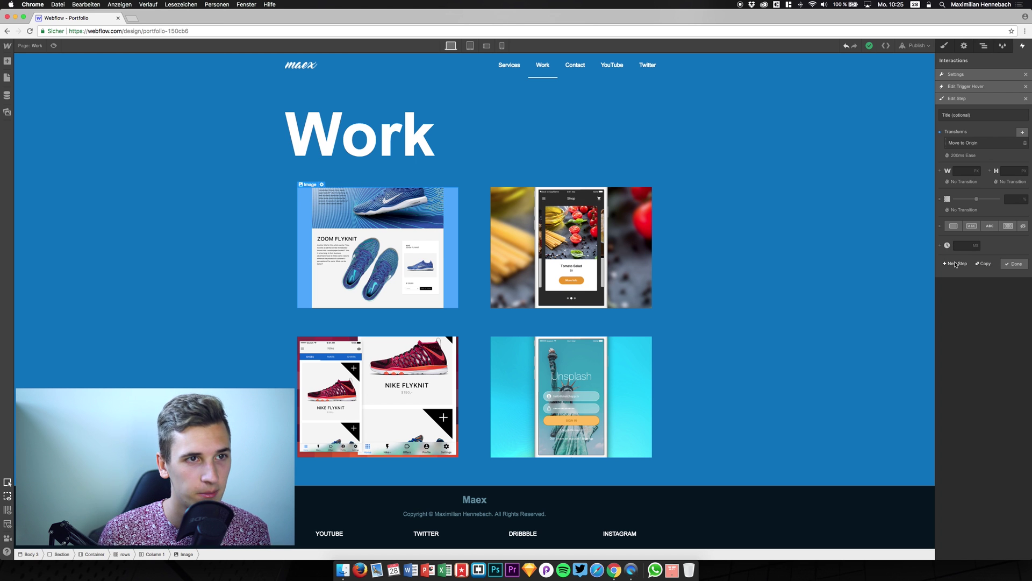
{"action": "left_click", "coordinate": [956, 264]}
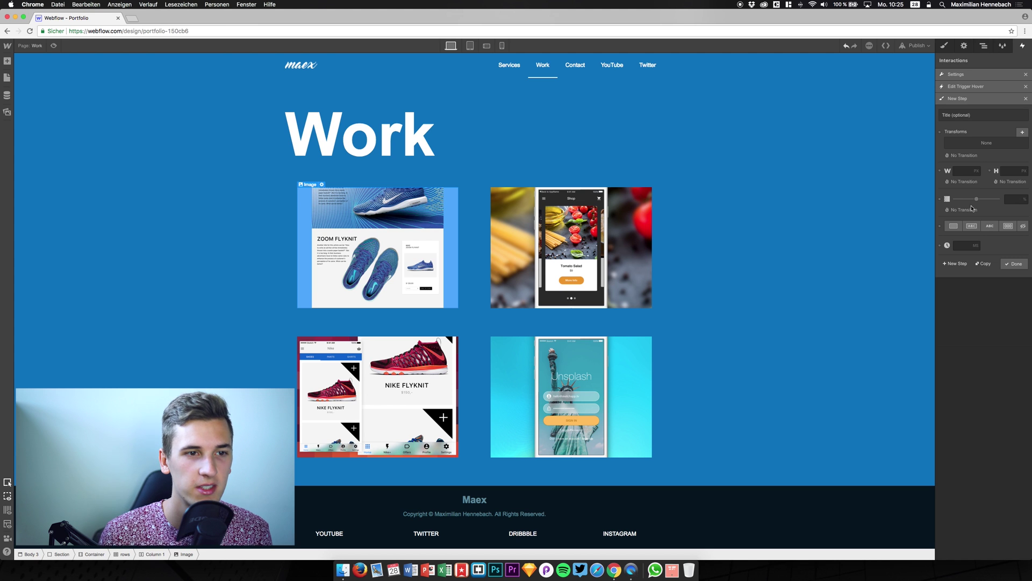
{"action": "left_click", "coordinate": [962, 267]}
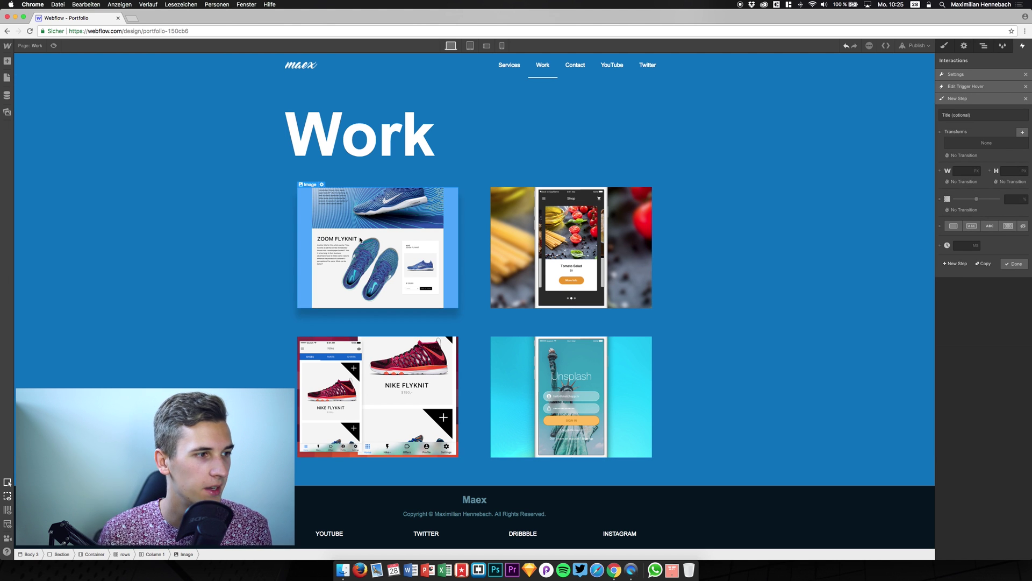
Step: Preview the Work page to test hovering over the four project thumbnails
{"action": "left_click", "coordinate": [53, 45]}
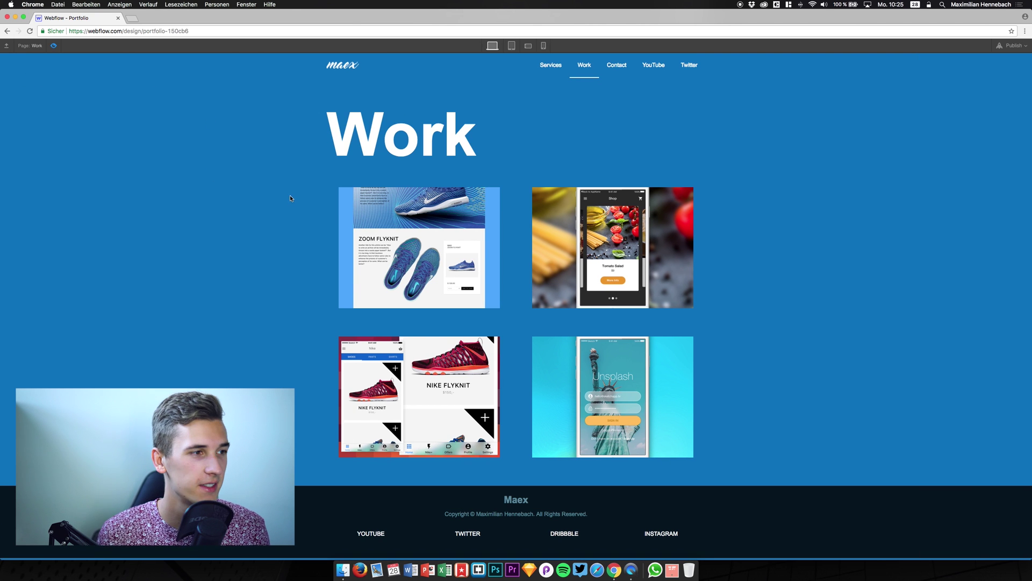